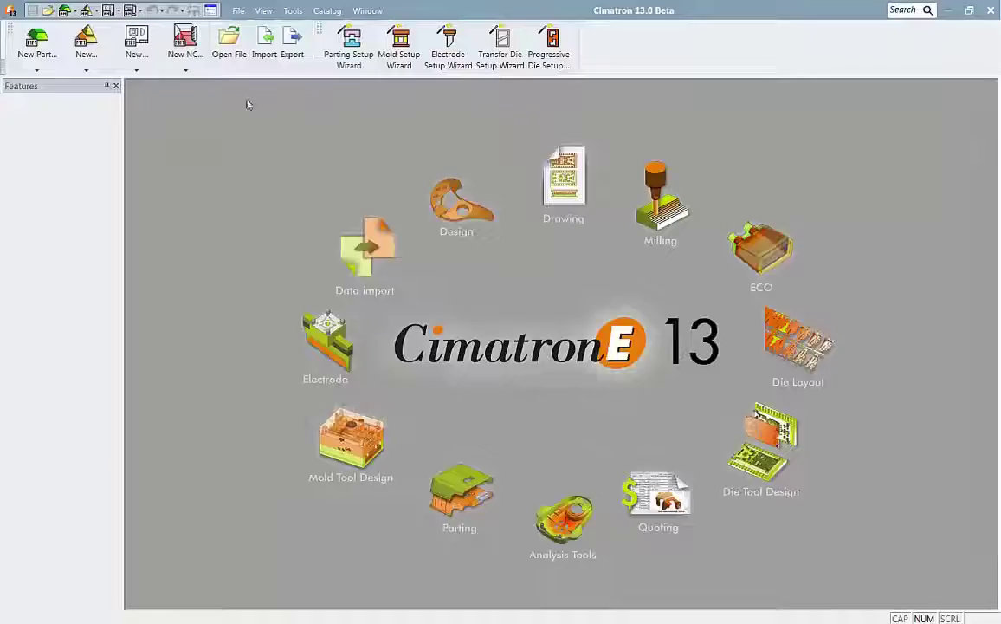
Open the recent file 01_Plate_Machining_Start and create NC pockets from all displayed surfaces of the plate
{"action": "left_click", "coordinate": [239, 11]}
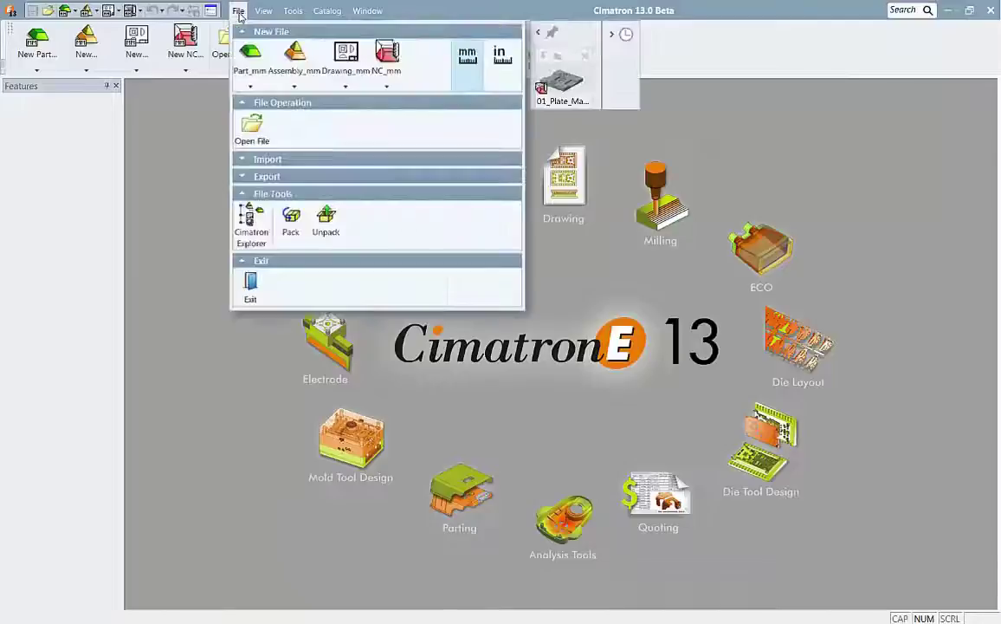
{"action": "left_click", "coordinate": [564, 81]}
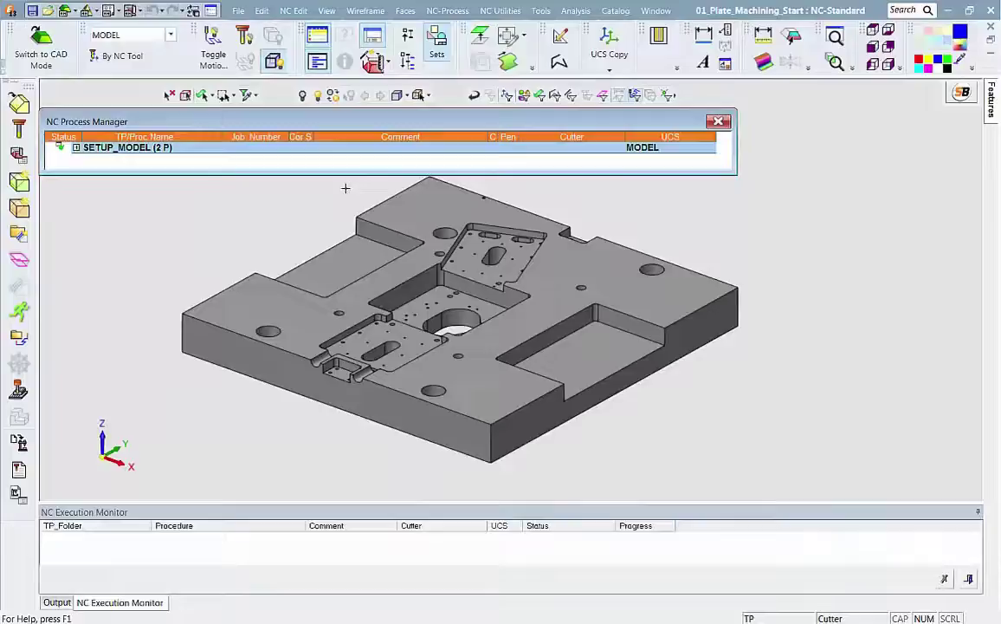
{"action": "left_click", "coordinate": [19, 262]}
{"action": "left_click", "coordinate": [224, 216]}
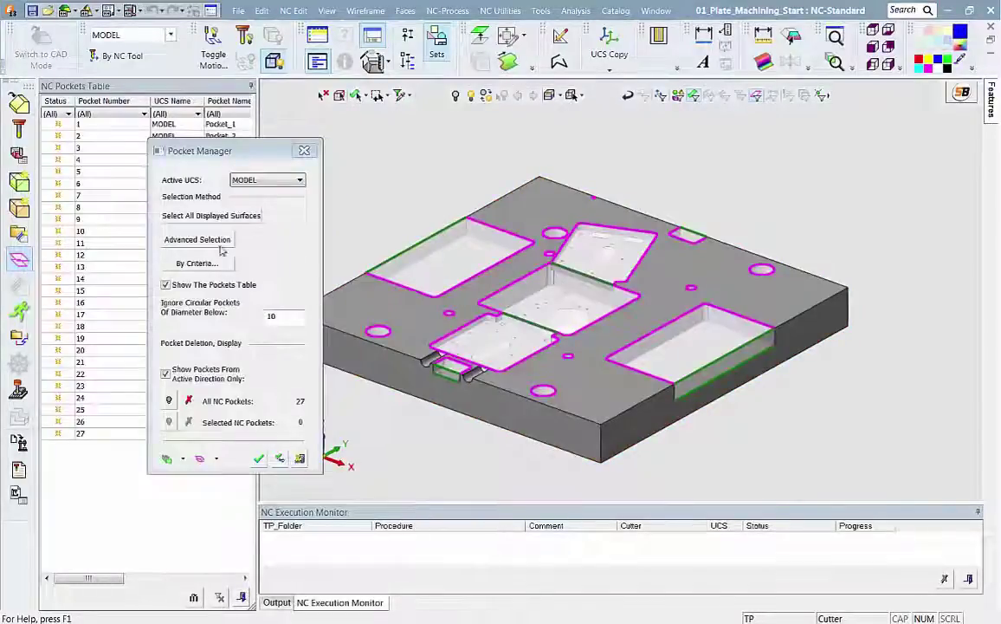
Inspect individual NC pockets, including 2, 3, 15 and 20, by highlighting them on the plate one after another
{"action": "left_click", "coordinate": [80, 126]}
{"action": "left_click", "coordinate": [90, 138]}
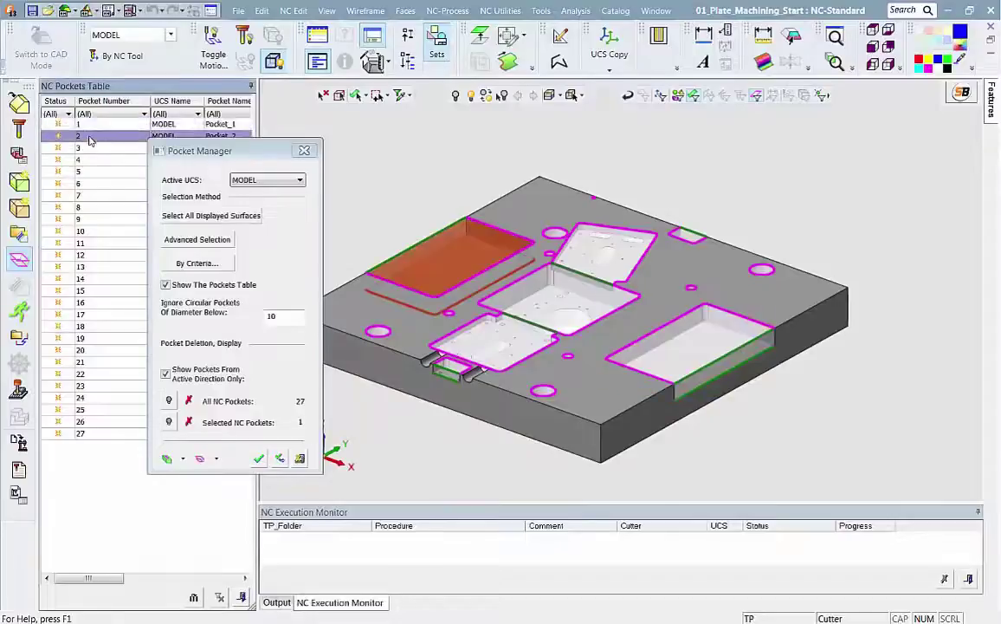
{"action": "left_click", "coordinate": [91, 149]}
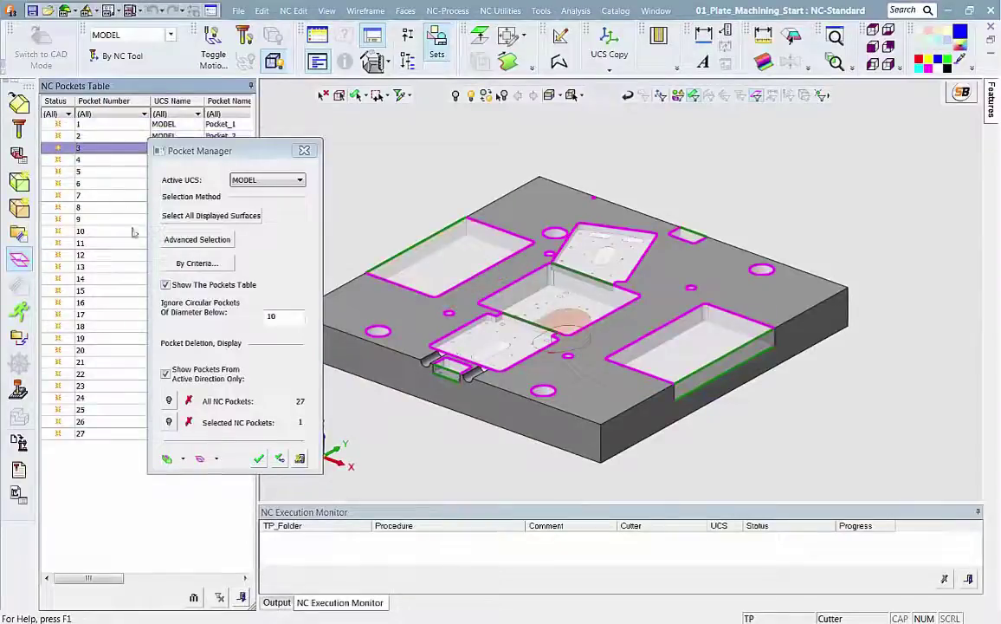
{"action": "left_click", "coordinate": [113, 303]}
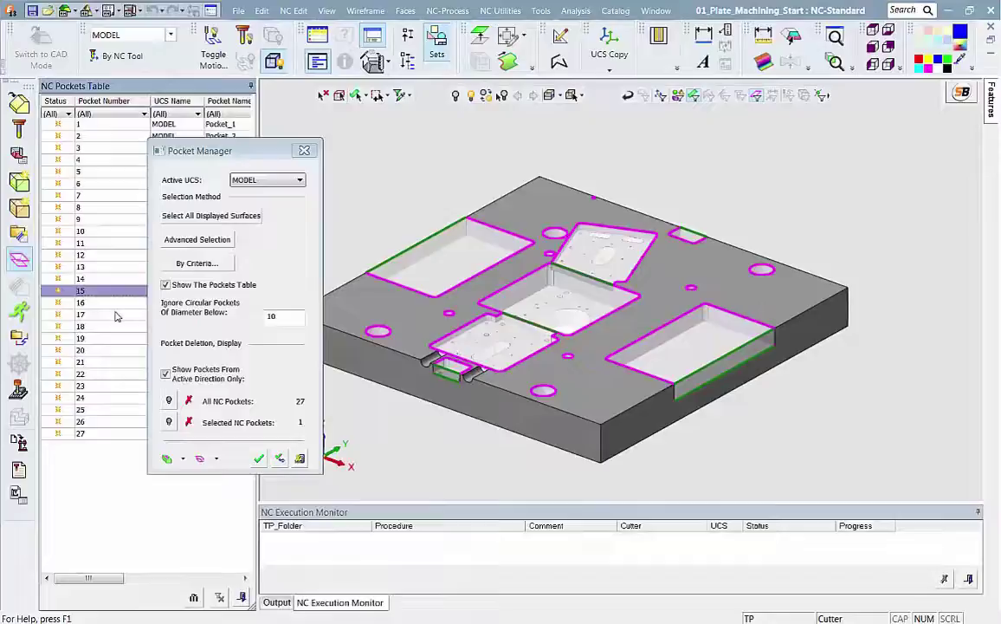
{"action": "left_click", "coordinate": [116, 315]}
{"action": "left_click", "coordinate": [104, 350]}
Ignore circular pockets with a diameter below 100 and apply the filter to the NC pockets
{"action": "left_click", "coordinate": [283, 315]}
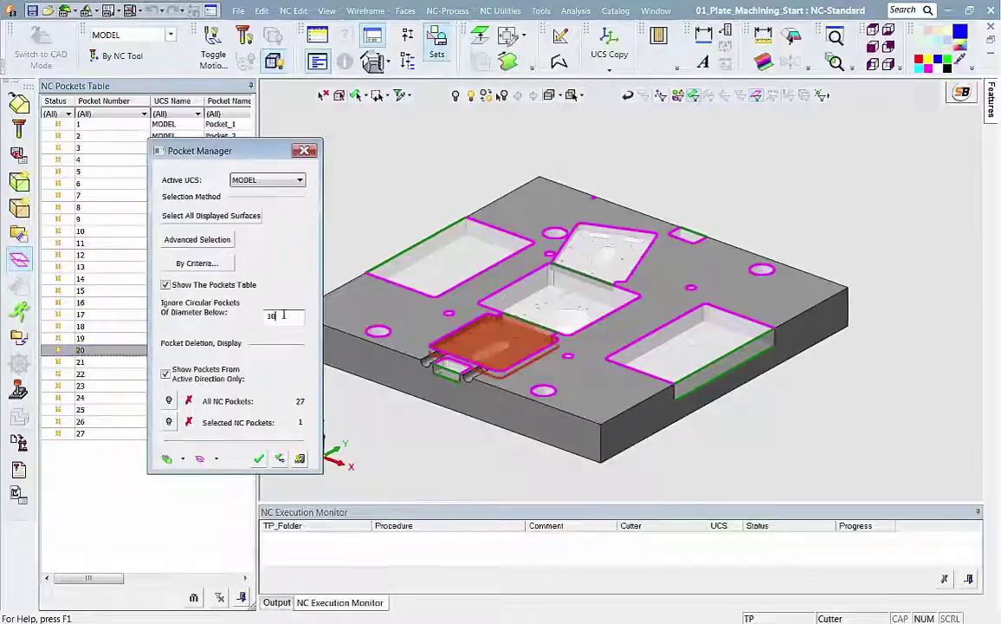
{"action": "type", "text": "0"}
{"action": "left_click", "coordinate": [259, 459]}
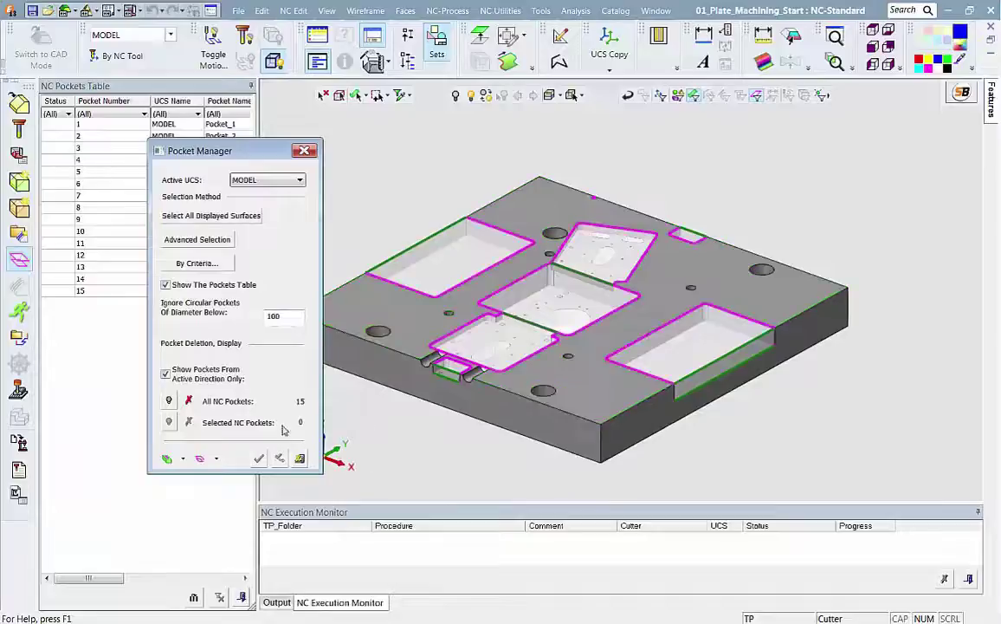
Check the first two pockets of the filtered table and delete all NC pockets
{"action": "left_click", "coordinate": [82, 124]}
{"action": "left_click", "coordinate": [86, 136]}
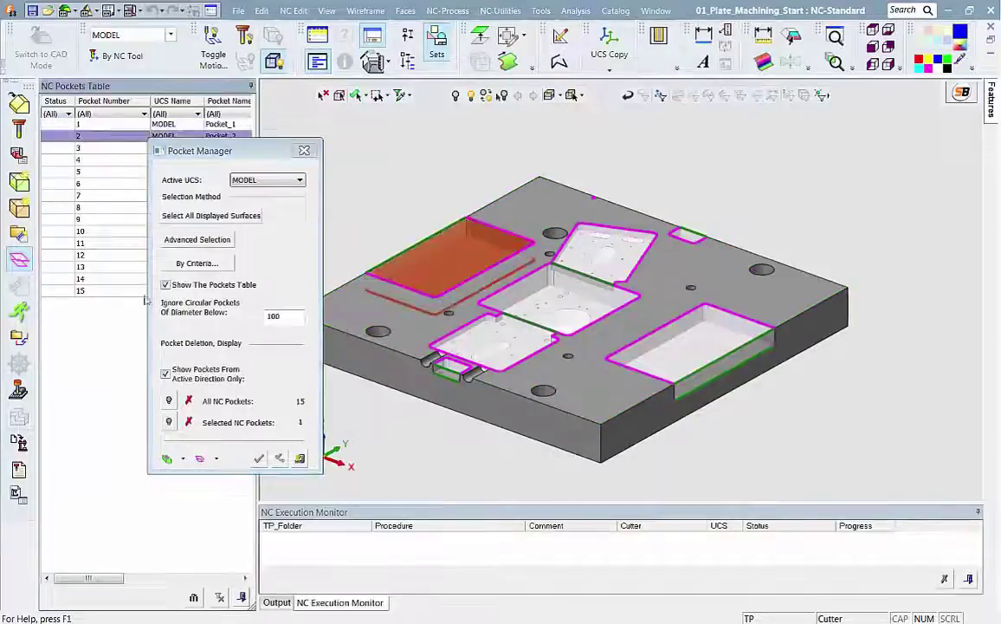
{"action": "left_click", "coordinate": [188, 401]}
Recreate the NC pockets from picked surfaces of the three central pockets, two large open side pockets and two small edge pockets, and accept them
{"action": "left_click", "coordinate": [458, 351]}
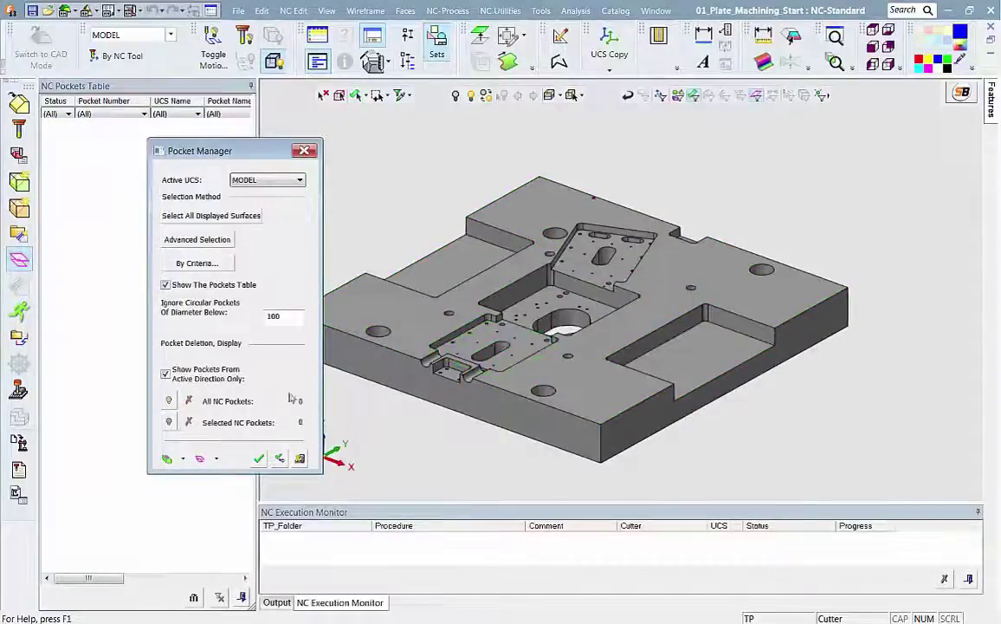
{"action": "left_click", "coordinate": [693, 359]}
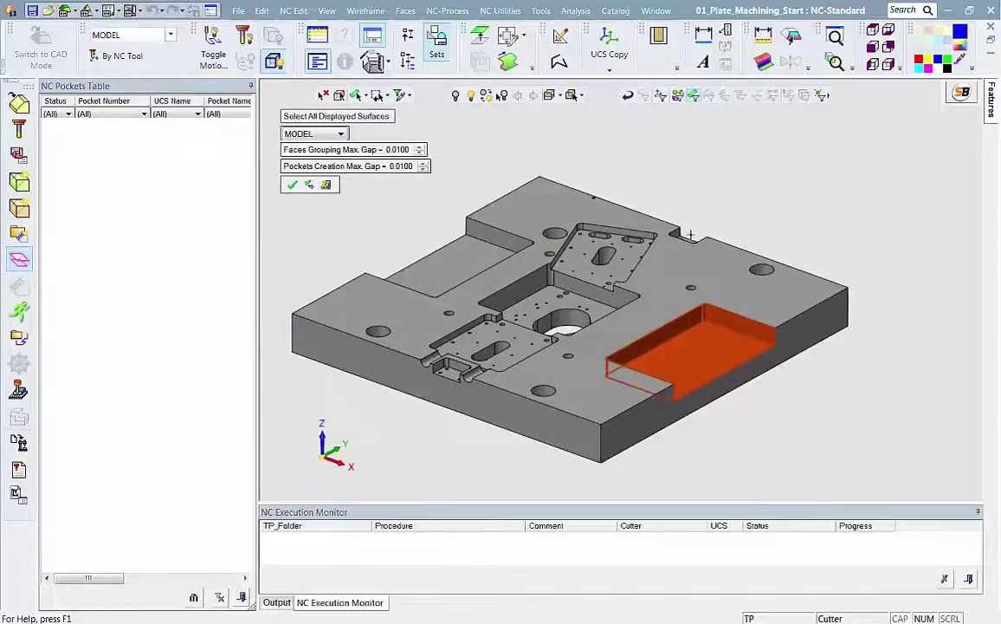
{"action": "left_click", "coordinate": [690, 247]}
{"action": "left_click", "coordinate": [607, 251]}
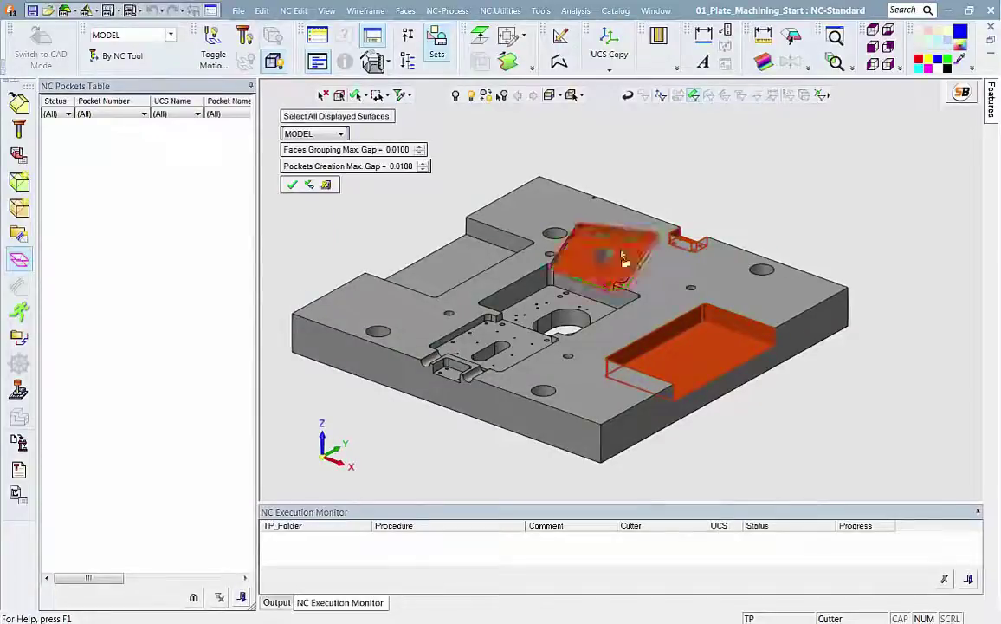
{"action": "left_click", "coordinate": [539, 298]}
{"action": "left_click", "coordinate": [465, 259]}
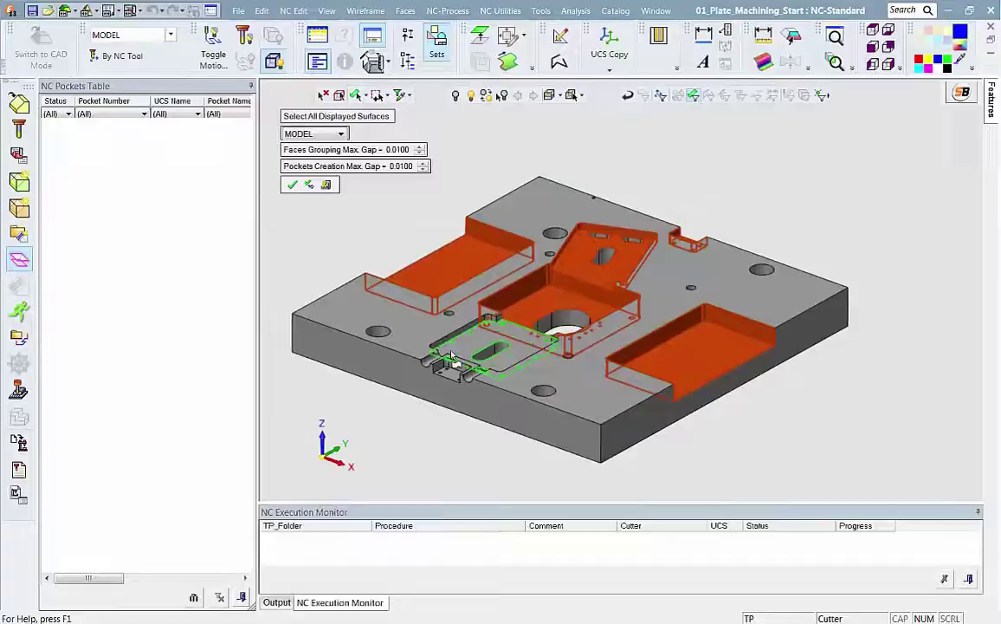
{"action": "left_click", "coordinate": [462, 345]}
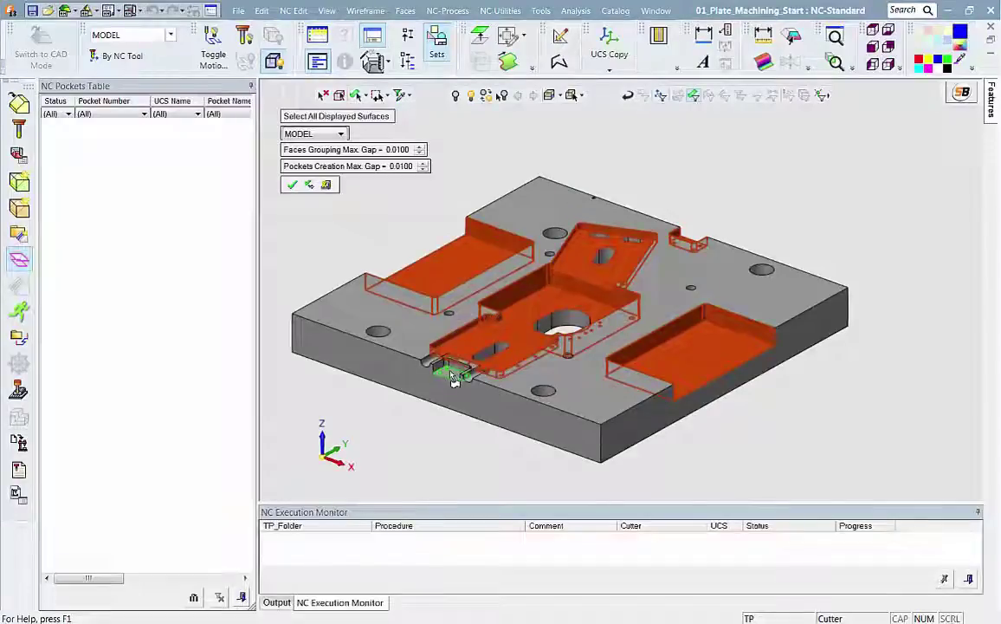
{"action": "left_click", "coordinate": [292, 185]}
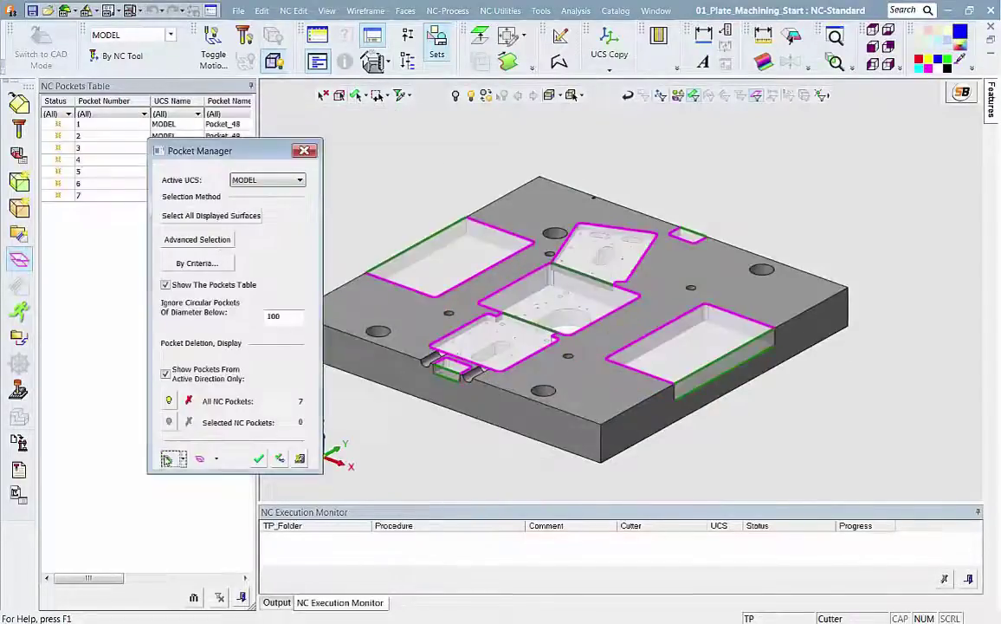
{"action": "left_click", "coordinate": [167, 460]}
{"action": "left_click", "coordinate": [258, 458]}
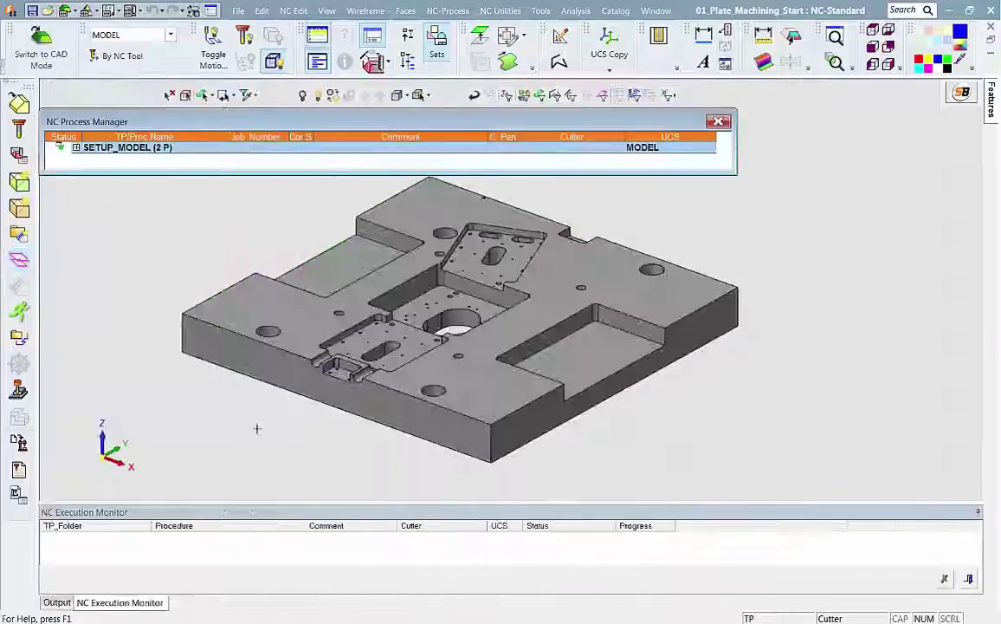
Create a new 3X toolpath folder in the MODEL coordinate system
{"action": "right_click", "coordinate": [175, 224]}
{"action": "mouse_move", "coordinate": [275, 231]}
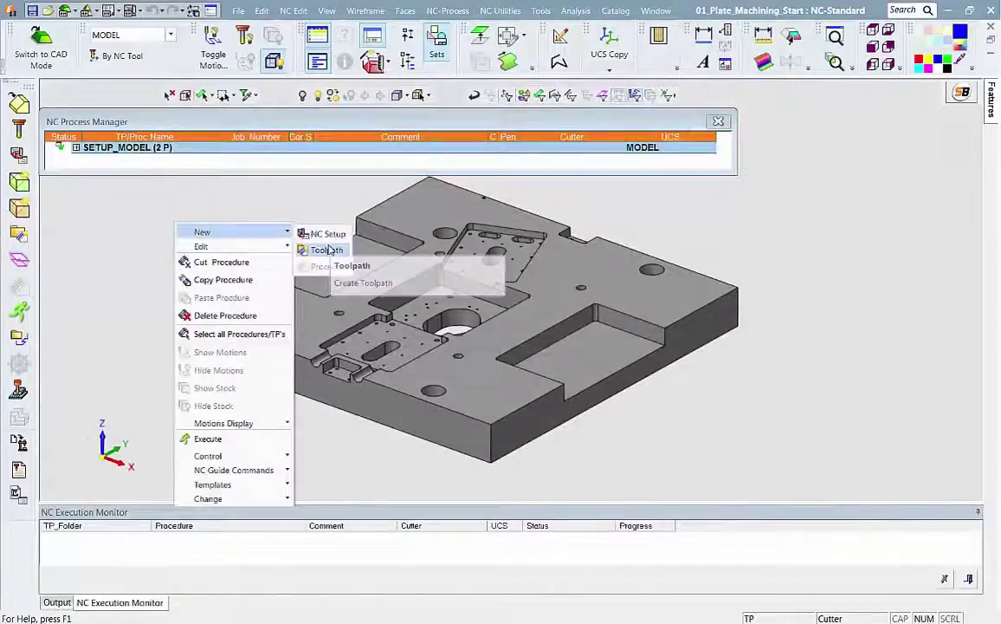
{"action": "left_click", "coordinate": [328, 249]}
{"action": "left_click", "coordinate": [213, 354]}
Add a new procedure to the toolpath using Volume Milling with the Volume Pocket strategy
{"action": "right_click", "coordinate": [158, 228]}
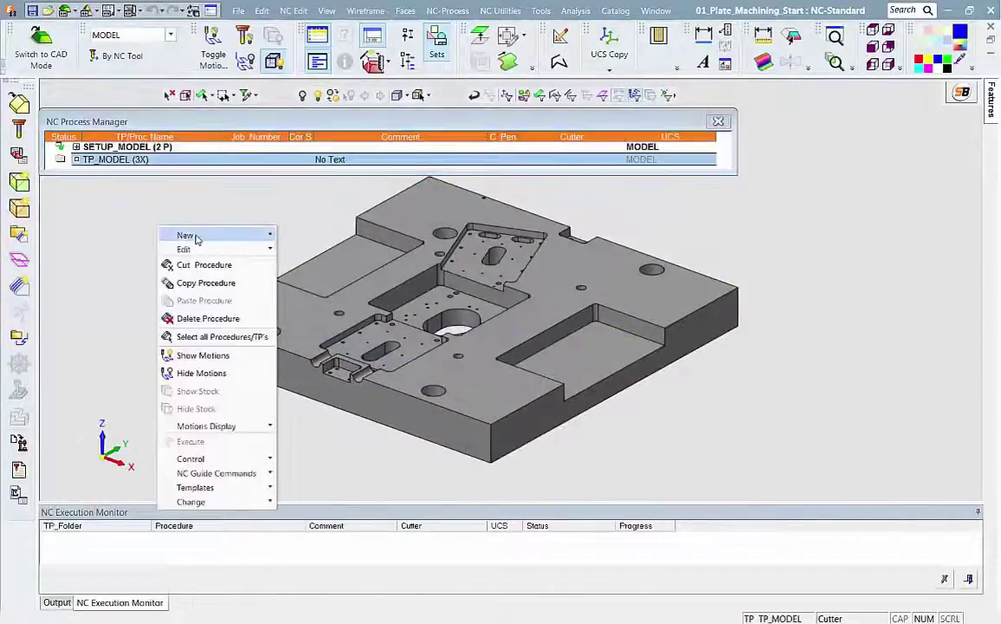
{"action": "mouse_move", "coordinate": [196, 236]}
{"action": "left_click", "coordinate": [307, 268]}
{"action": "left_click", "coordinate": [174, 122]}
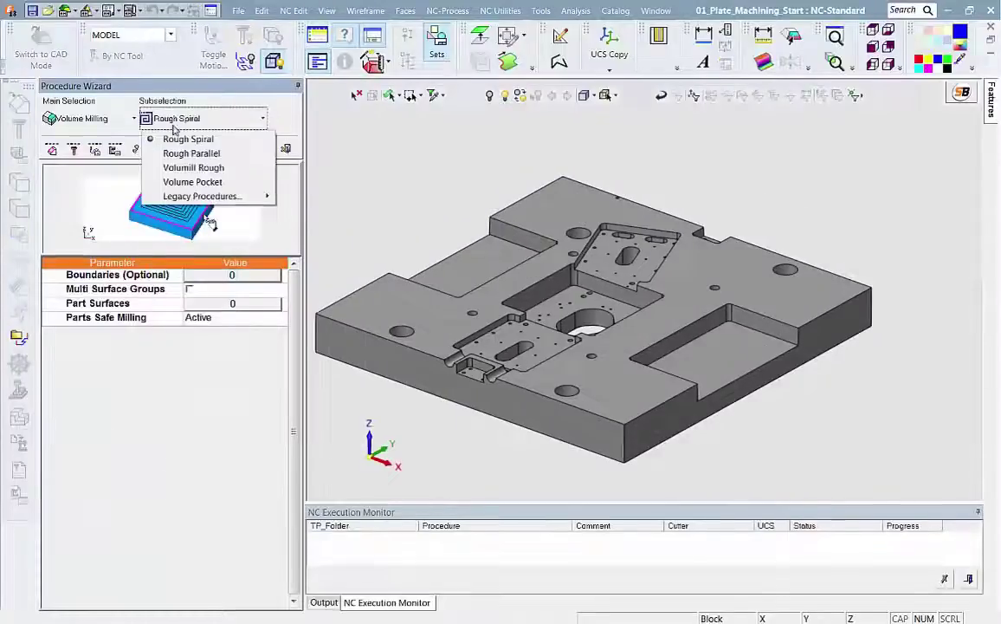
{"action": "left_click", "coordinate": [192, 183]}
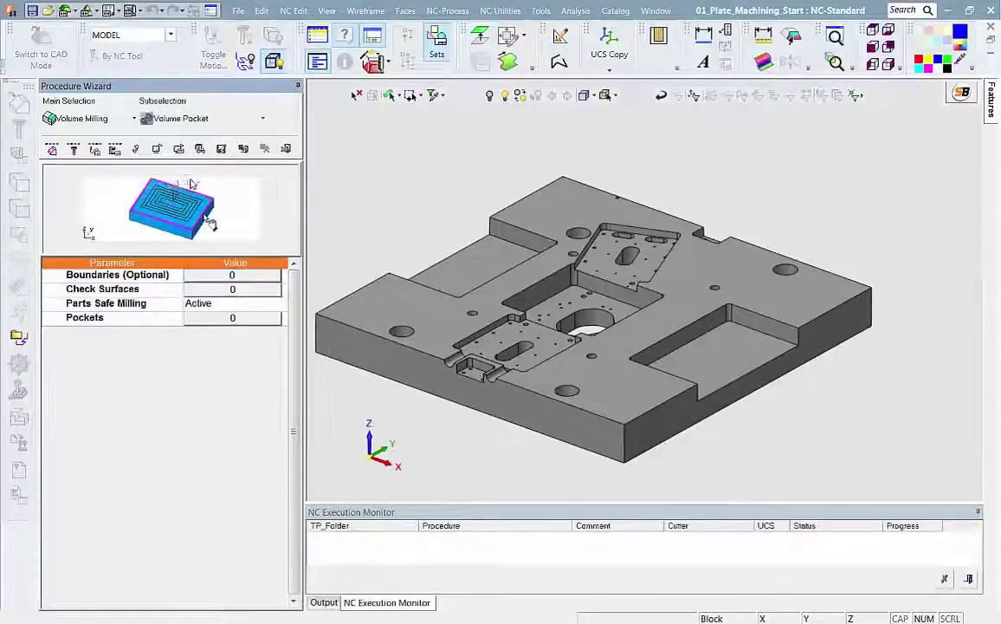
Assign the angled, central and front inner pockets to the Volume Pocket procedure, showing the part transparently and toggling the pocket volume display
{"action": "left_click", "coordinate": [204, 319]}
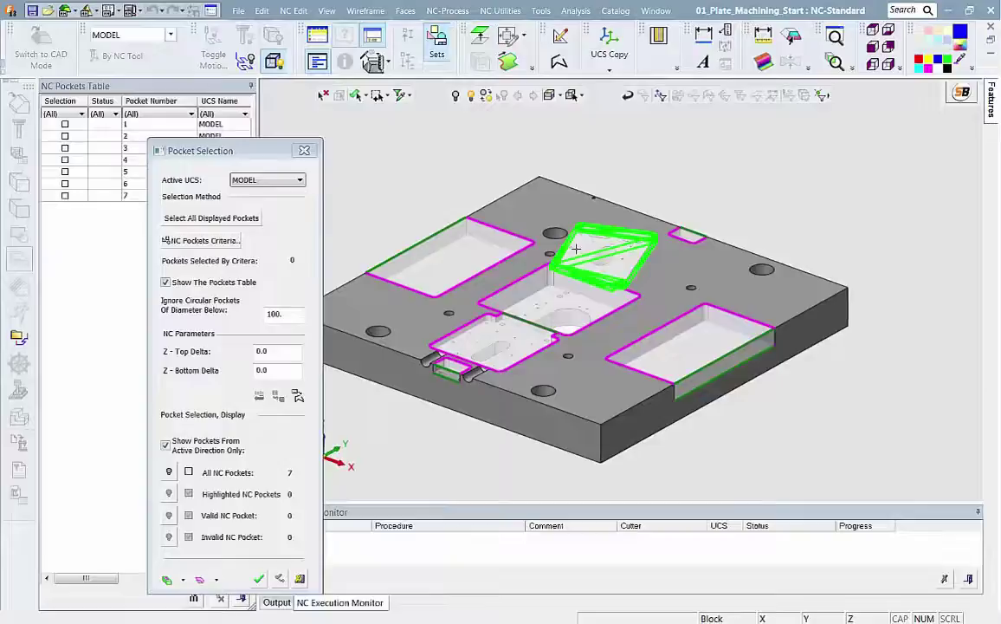
{"action": "left_click", "coordinate": [576, 249]}
{"action": "left_click", "coordinate": [544, 292]}
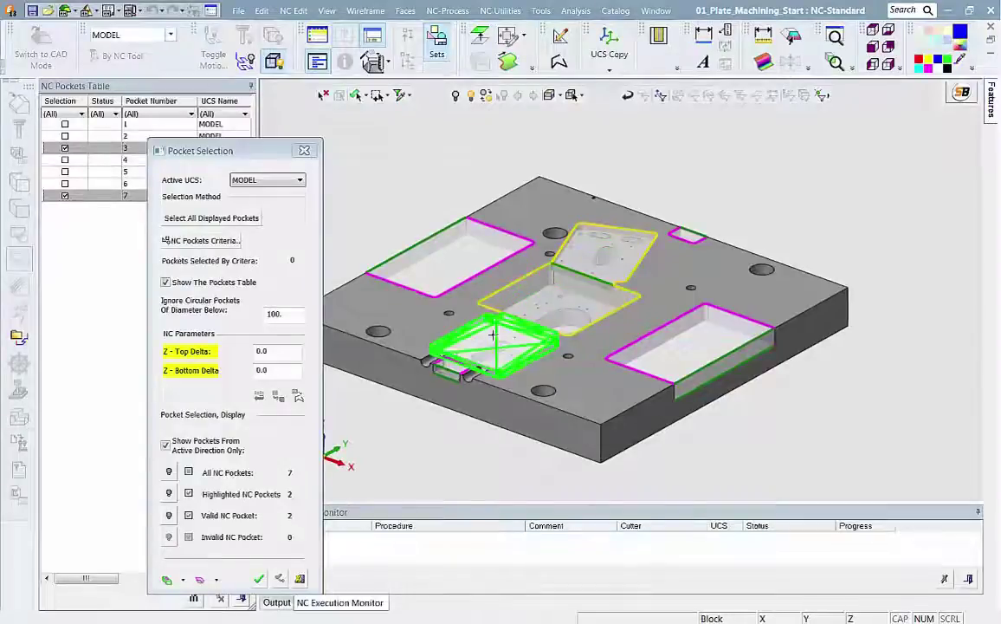
{"action": "left_click", "coordinate": [493, 334]}
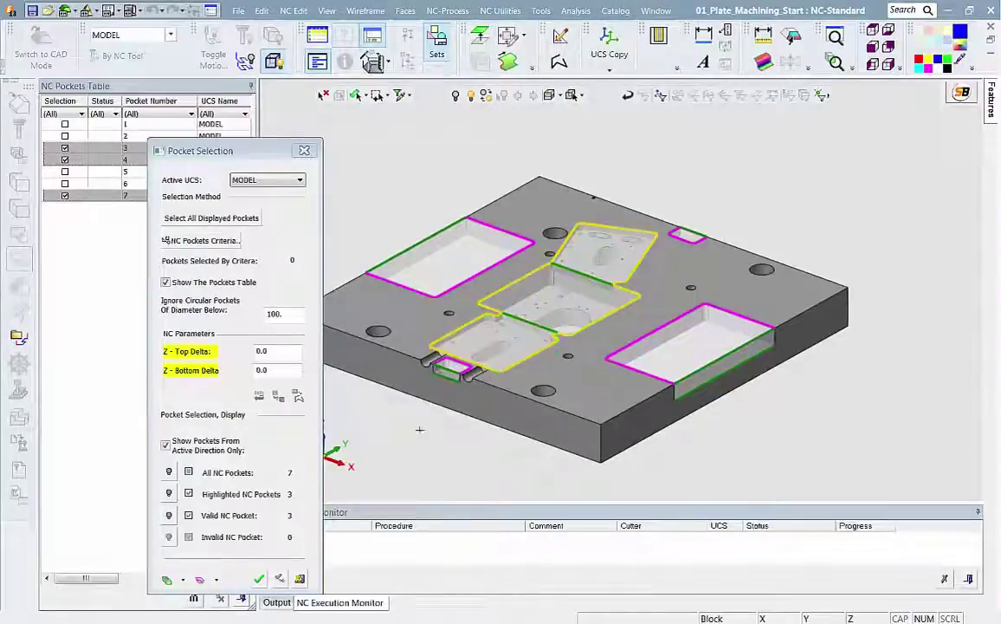
{"action": "left_click", "coordinate": [168, 579]}
{"action": "left_click", "coordinate": [201, 580]}
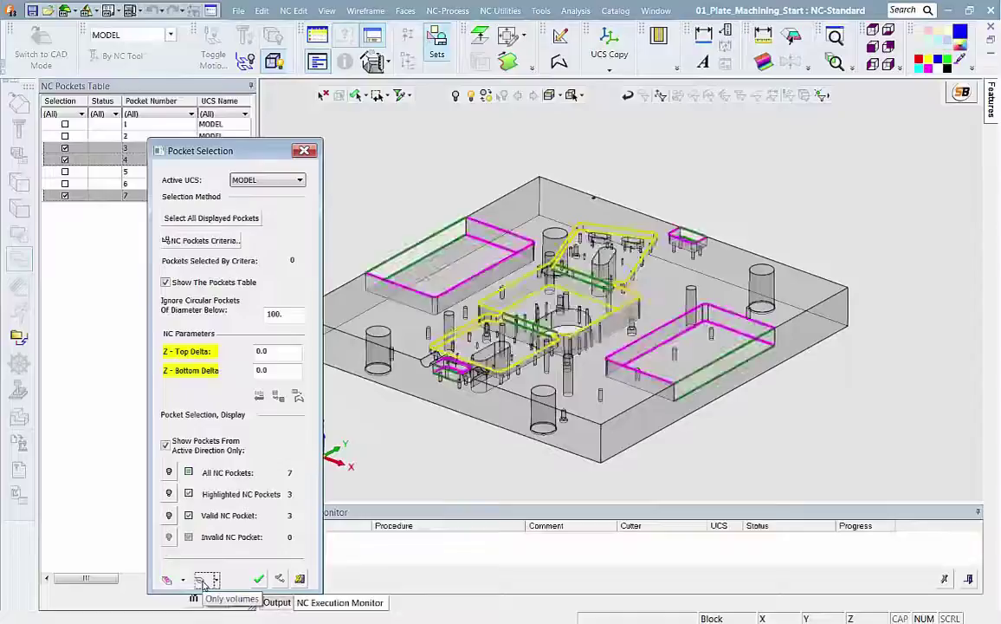
{"action": "left_click", "coordinate": [259, 578]}
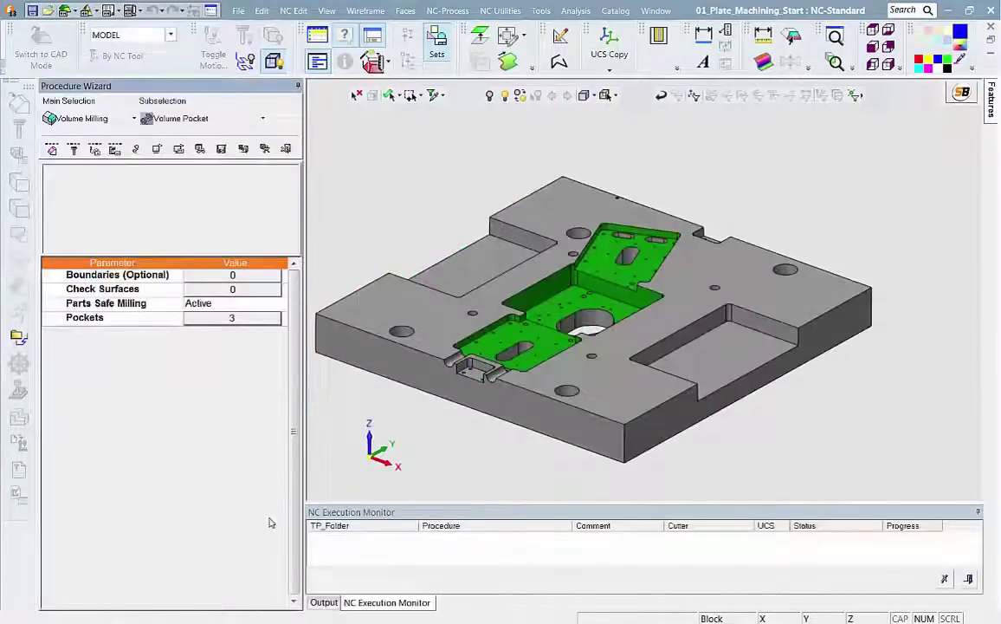
Set the Volume Pocket procedure's cutter to EC -H7 D20 and complete the procedure
{"action": "left_click", "coordinate": [96, 152]}
{"action": "left_click", "coordinate": [219, 505]}
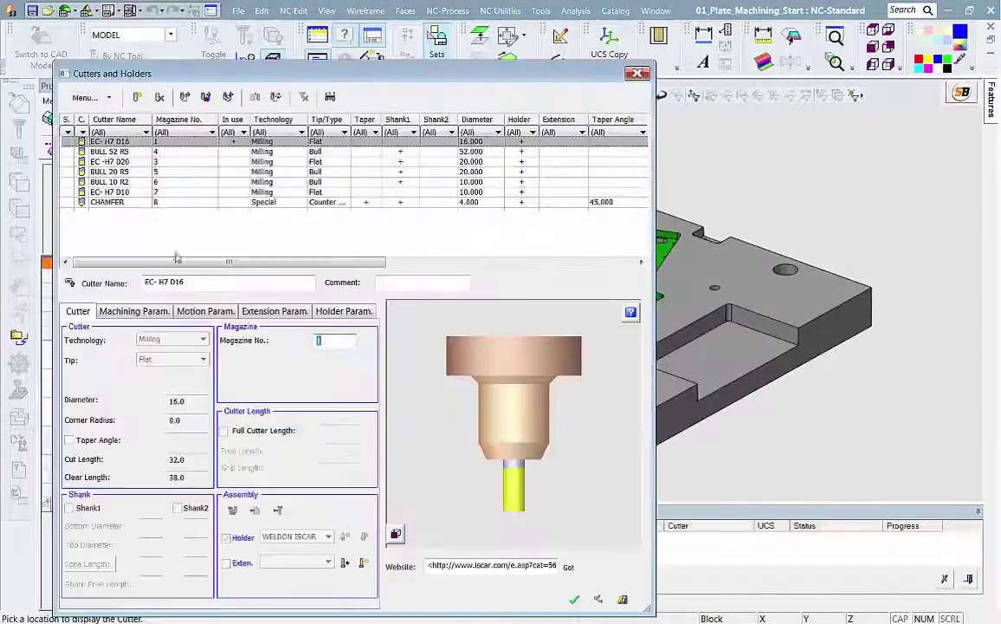
{"action": "left_click", "coordinate": [120, 160]}
{"action": "left_click", "coordinate": [573, 597]}
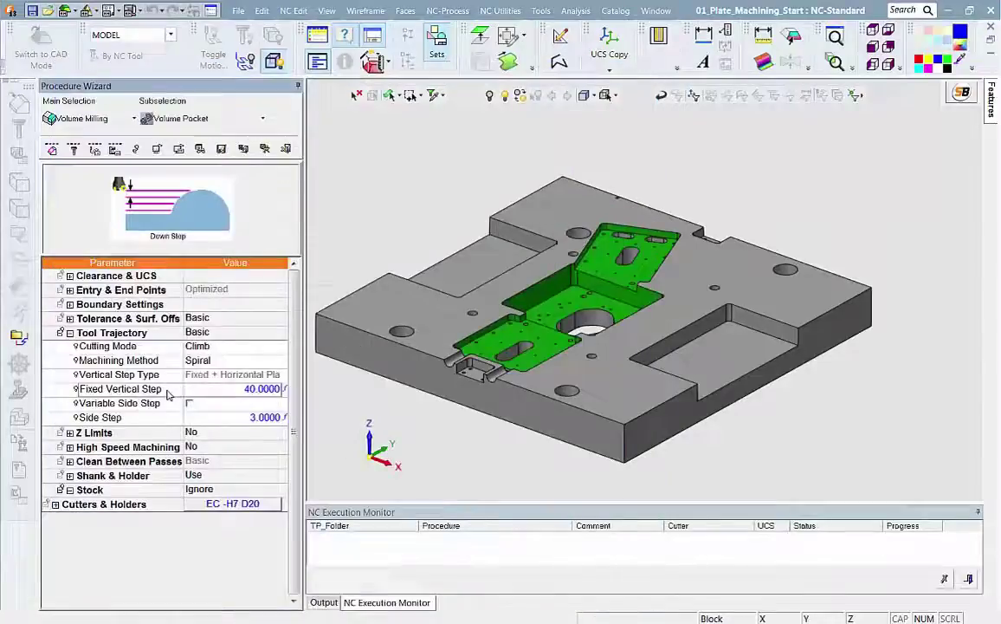
{"action": "right_click", "coordinate": [371, 208]}
{"action": "left_click", "coordinate": [411, 255]}
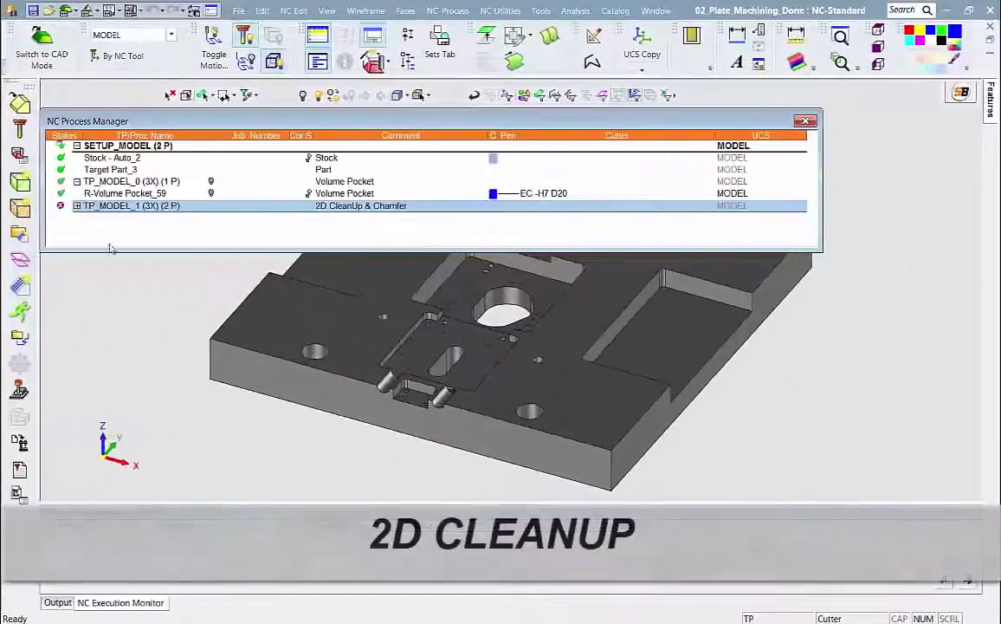
Edit the Cleanup 2D Profile procedure in TP_MODEL_1 and define its contours from all NC pockets
{"action": "left_click", "coordinate": [76, 206]}
{"action": "double_click", "coordinate": [113, 217]}
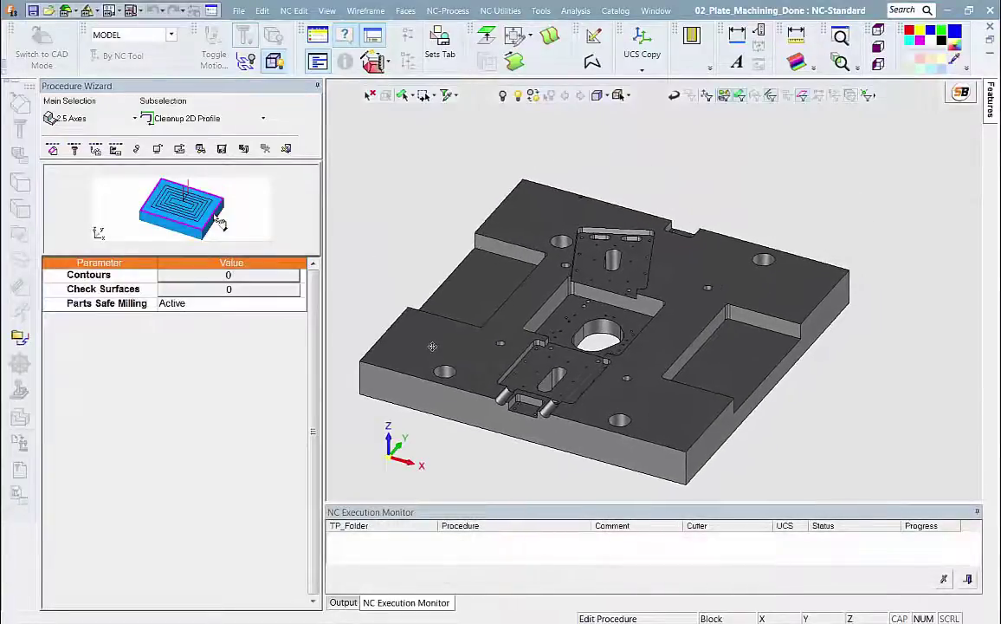
{"action": "left_click", "coordinate": [266, 279]}
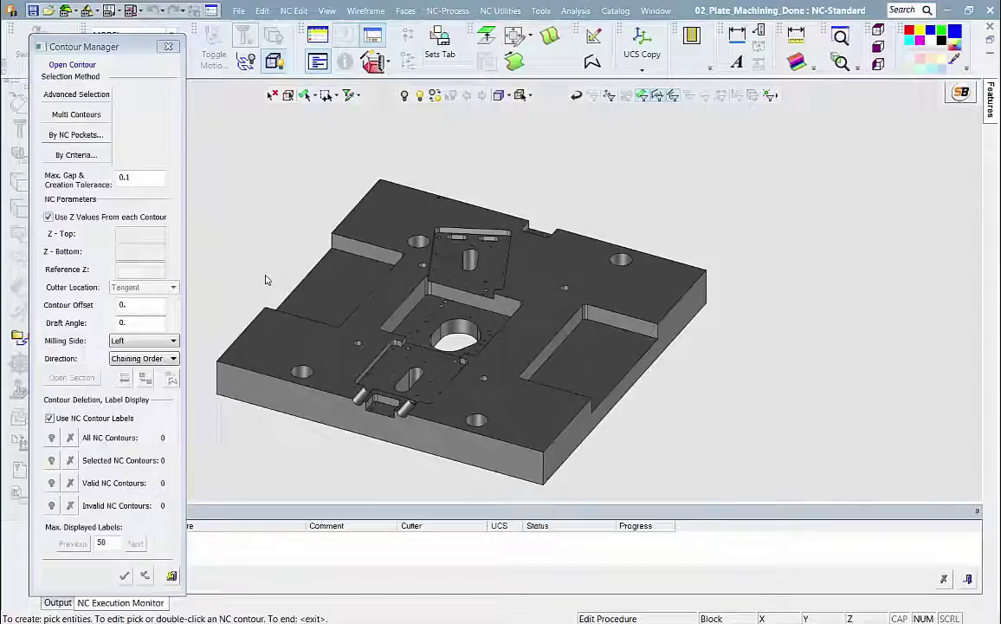
{"action": "left_click", "coordinate": [77, 135]}
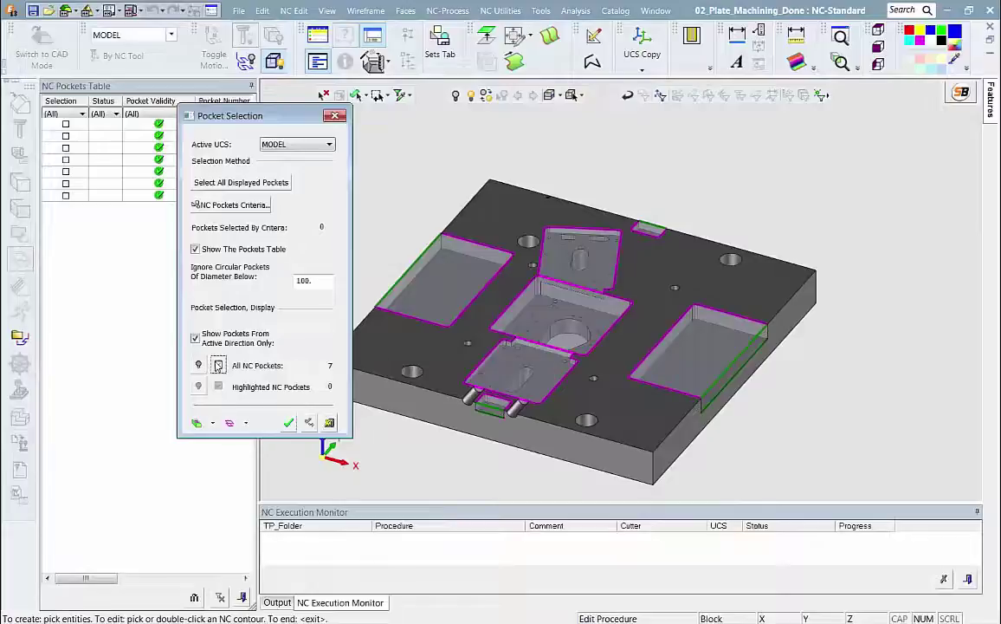
{"action": "left_click", "coordinate": [219, 365]}
{"action": "left_click", "coordinate": [288, 423]}
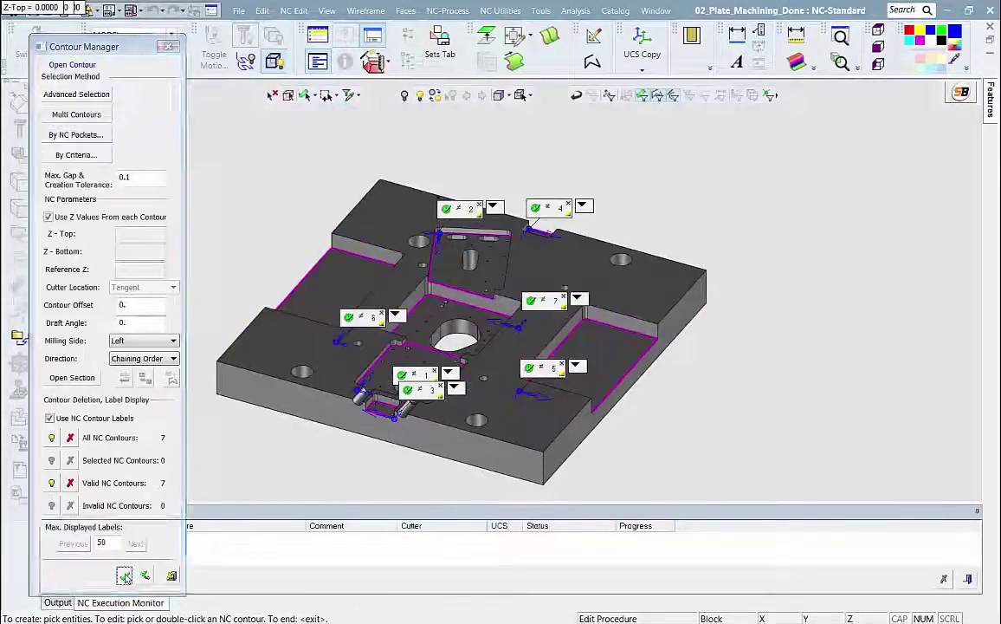
{"action": "left_click", "coordinate": [123, 576]}
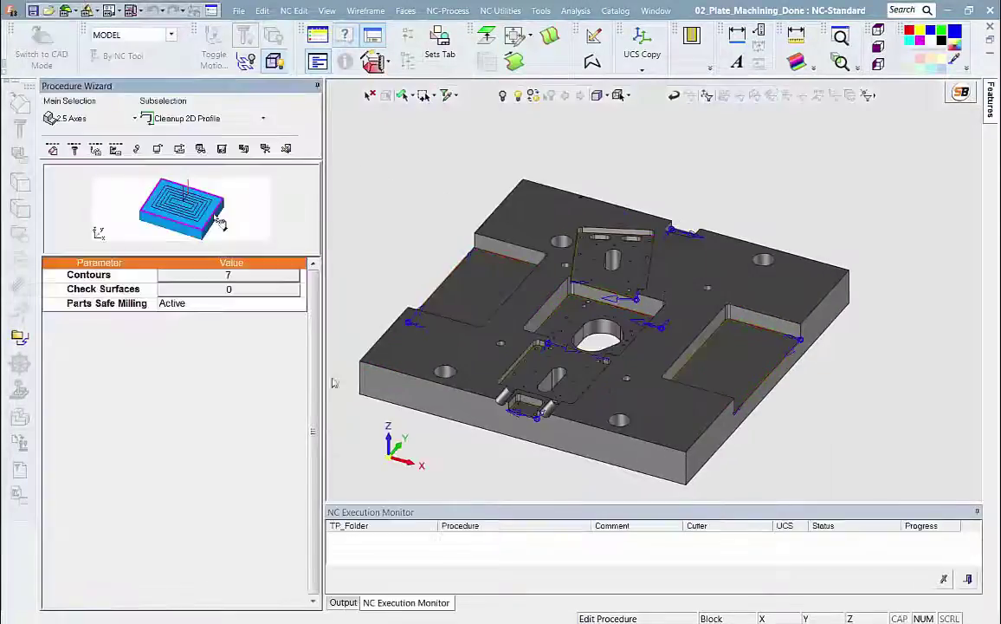
Display the Tool Trajectory parameters of the Cleanup 2D Profile procedure with the parameter names fully readable
{"action": "left_click", "coordinate": [96, 150]}
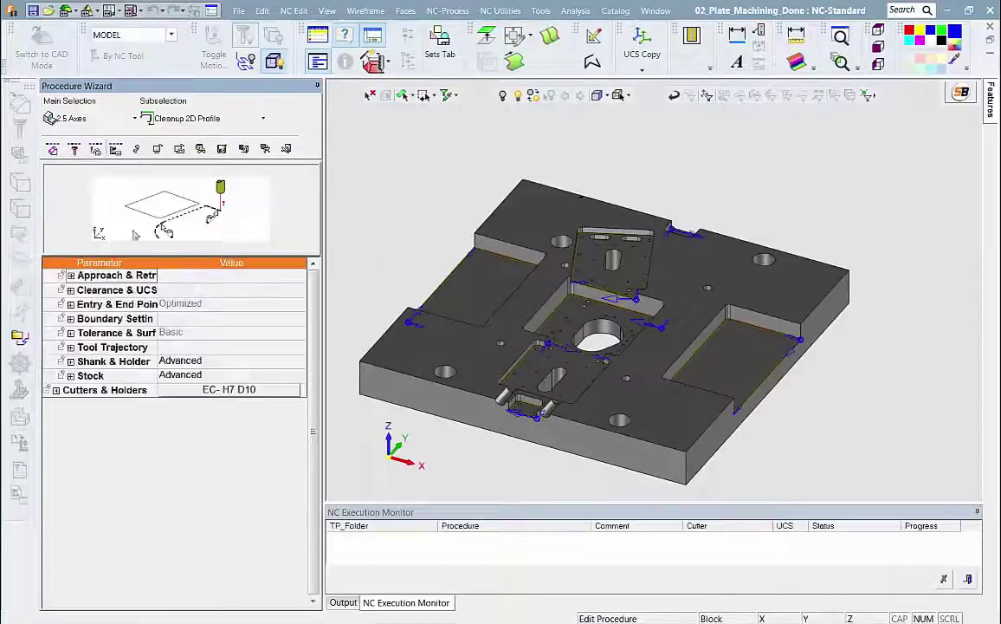
{"action": "left_click", "coordinate": [70, 346]}
{"action": "left_click_drag", "start_coordinate": [157, 262], "coordinate": [206, 266]}
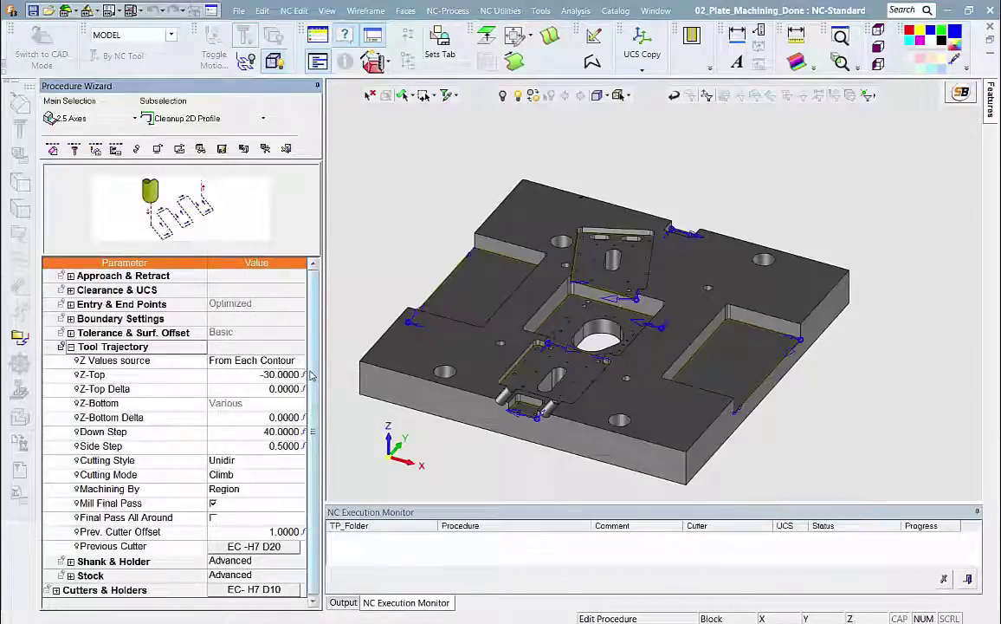
Set the Cleanup 2D Profile's Z Values source to From Each Contour, then save and calculate the procedure
{"action": "left_click", "coordinate": [299, 364]}
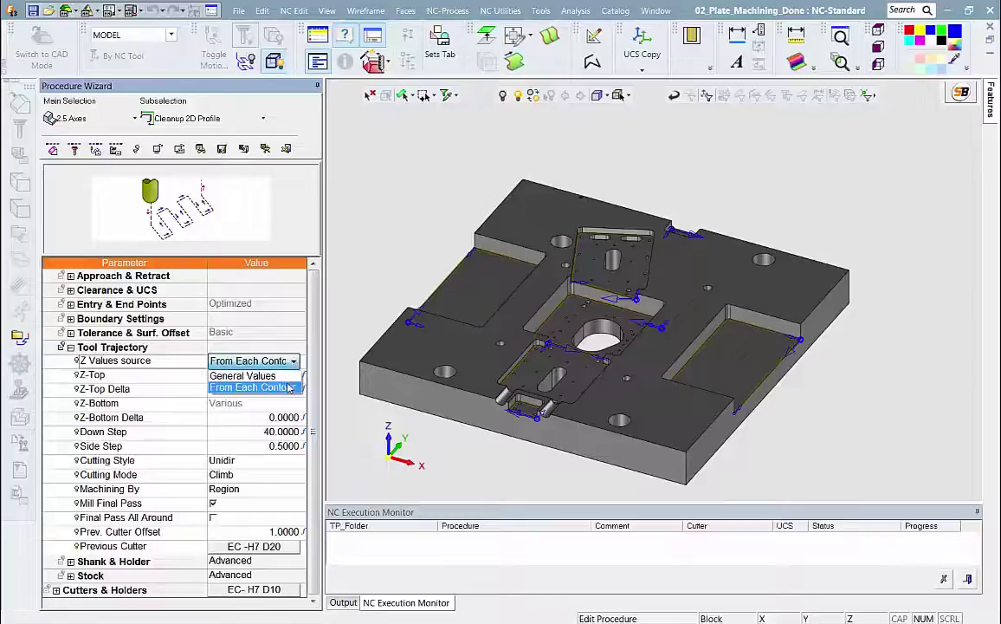
{"action": "left_click", "coordinate": [288, 389]}
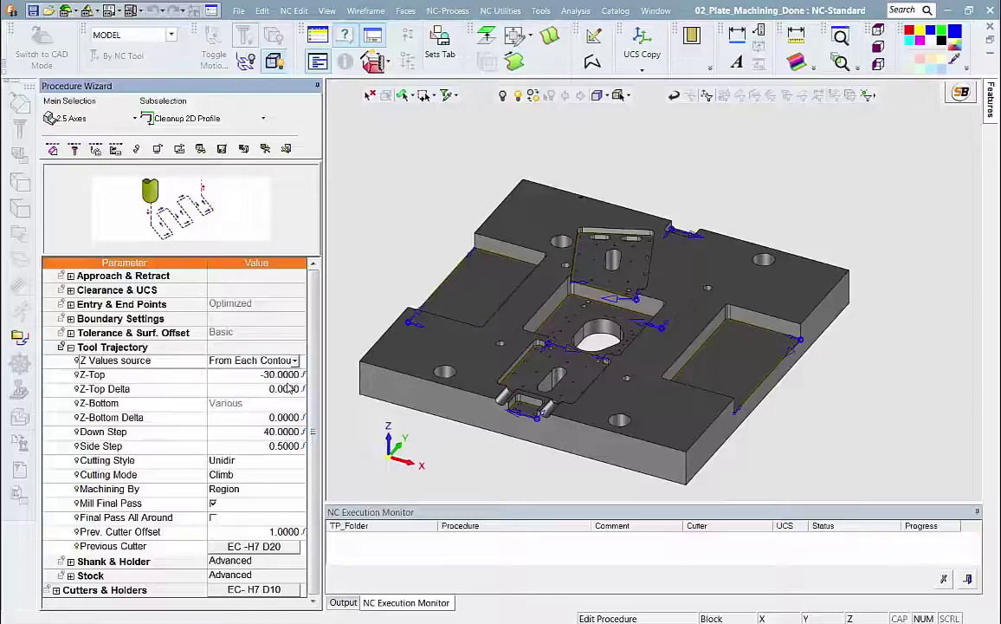
{"action": "right_click", "coordinate": [401, 204]}
{"action": "left_click", "coordinate": [429, 250]}
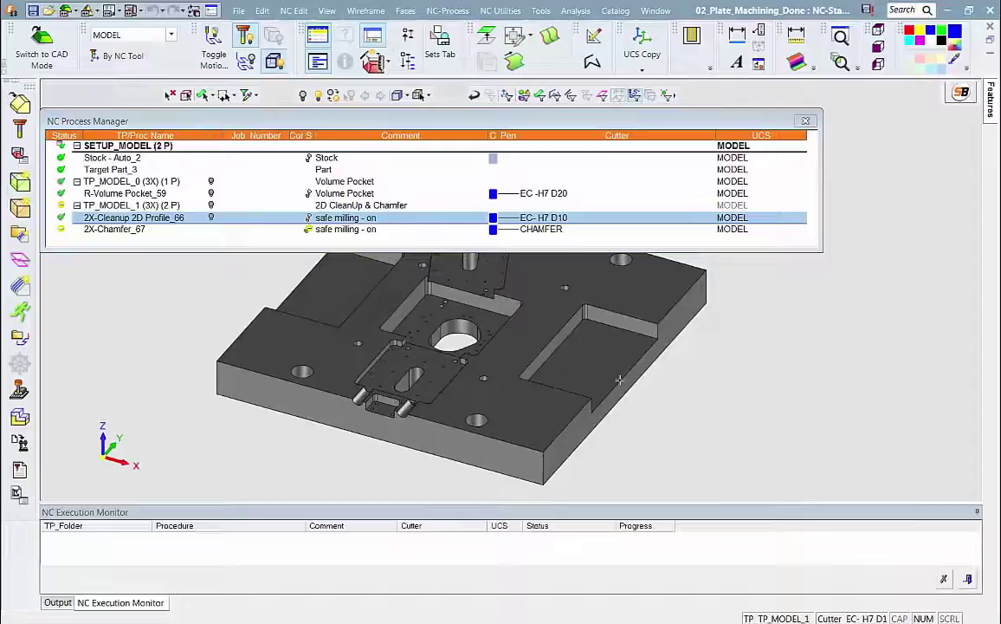
Review the Cleanup 2D Profile's toolpath and its remaining stock, hiding each display after viewing
{"action": "left_click", "coordinate": [211, 218]}
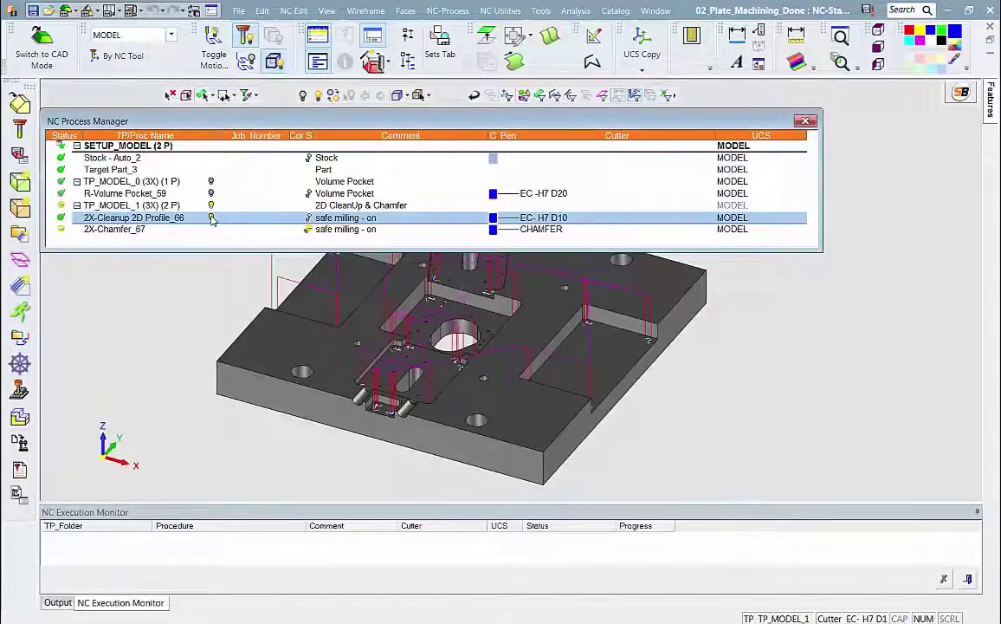
{"action": "left_click", "coordinate": [212, 217]}
{"action": "left_click", "coordinate": [309, 218]}
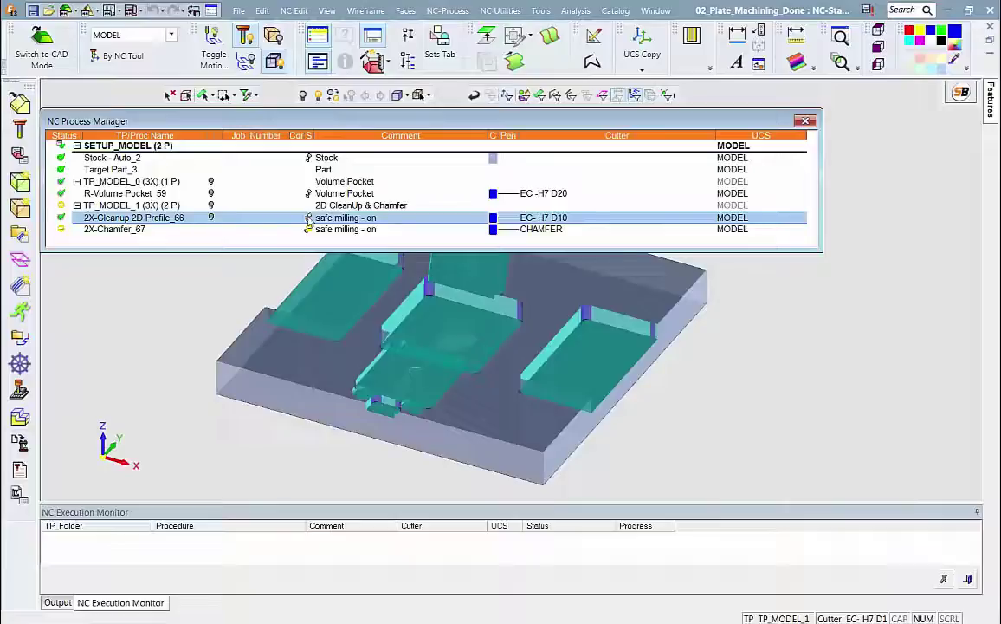
{"action": "left_click", "coordinate": [308, 217]}
Display the Cleanup 2D Profile toolpath again and examine its motions close up in a pocket corner
{"action": "left_click", "coordinate": [212, 218]}
{"action": "scroll", "coordinate": [552, 235], "scroll_direction": "up", "scroll_amount": 6}
{"action": "middle_click_drag", "start_coordinate": [491, 275], "coordinate": [489, 174], "text": "ctrl"}
{"action": "scroll", "coordinate": [489, 174], "scroll_direction": "up", "scroll_amount": 4}
{"action": "middle_click_drag", "start_coordinate": [399, 424], "coordinate": [612, 273], "text": "ctrl"}
{"action": "scroll", "coordinate": [612, 272], "scroll_direction": "up", "scroll_amount": 3}
{"action": "middle_click_drag", "start_coordinate": [407, 364], "coordinate": [510, 290], "text": "ctrl"}
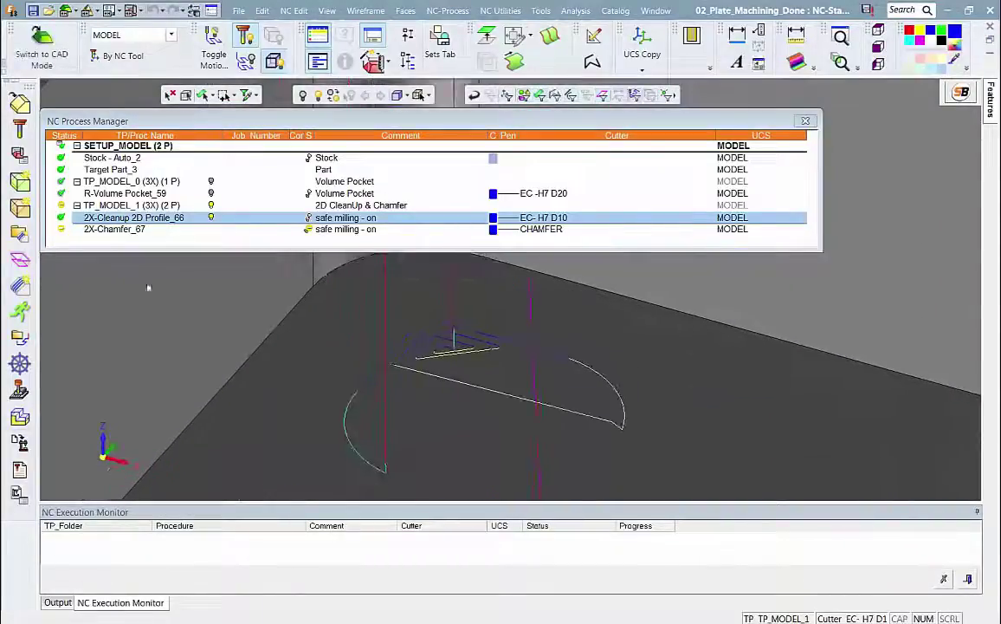
Simulate the Cleanup 2D Profile motion in the Navigator with a transparent cutter and higher playback speed, then exit the Navigator
{"action": "left_click", "coordinate": [19, 363]}
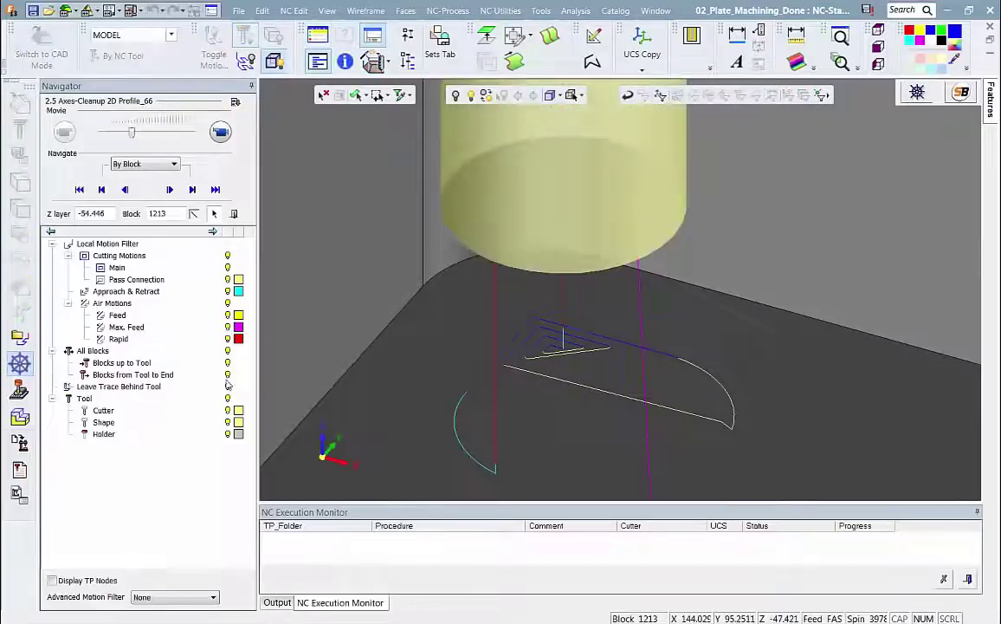
{"action": "right_click", "coordinate": [159, 411]}
{"action": "left_click", "coordinate": [185, 442]}
{"action": "left_click", "coordinate": [221, 132]}
{"action": "left_click_drag", "start_coordinate": [131, 131], "coordinate": [163, 133]}
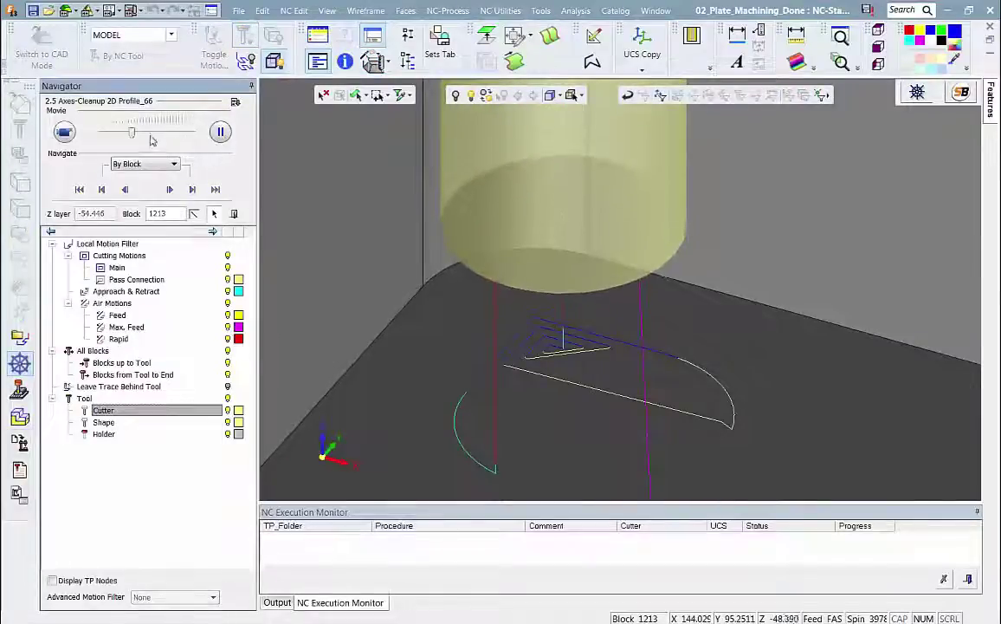
{"action": "left_click", "coordinate": [166, 133]}
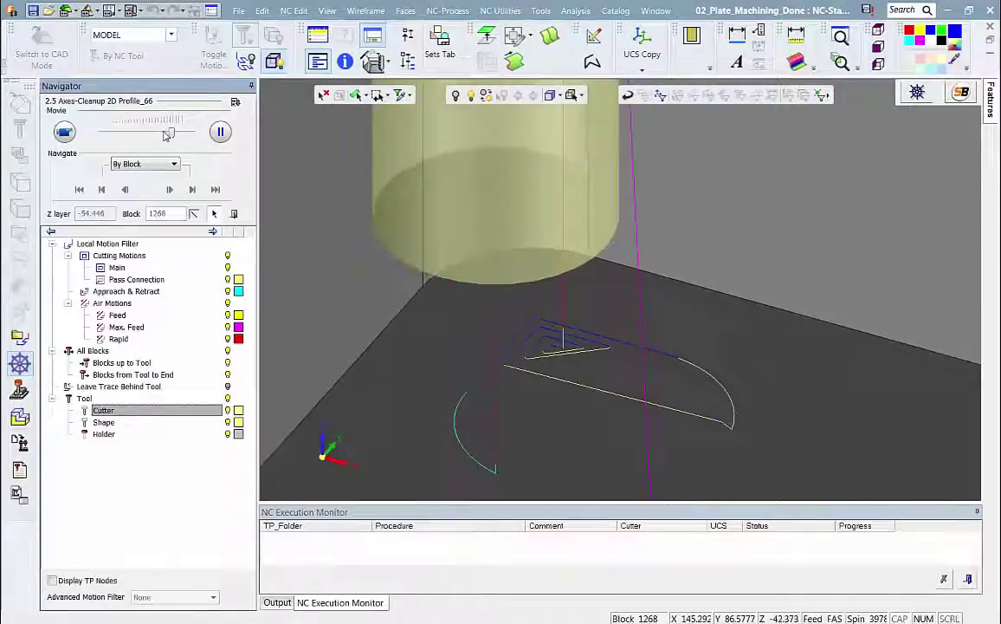
{"action": "left_click", "coordinate": [220, 131]}
{"action": "left_click", "coordinate": [234, 214]}
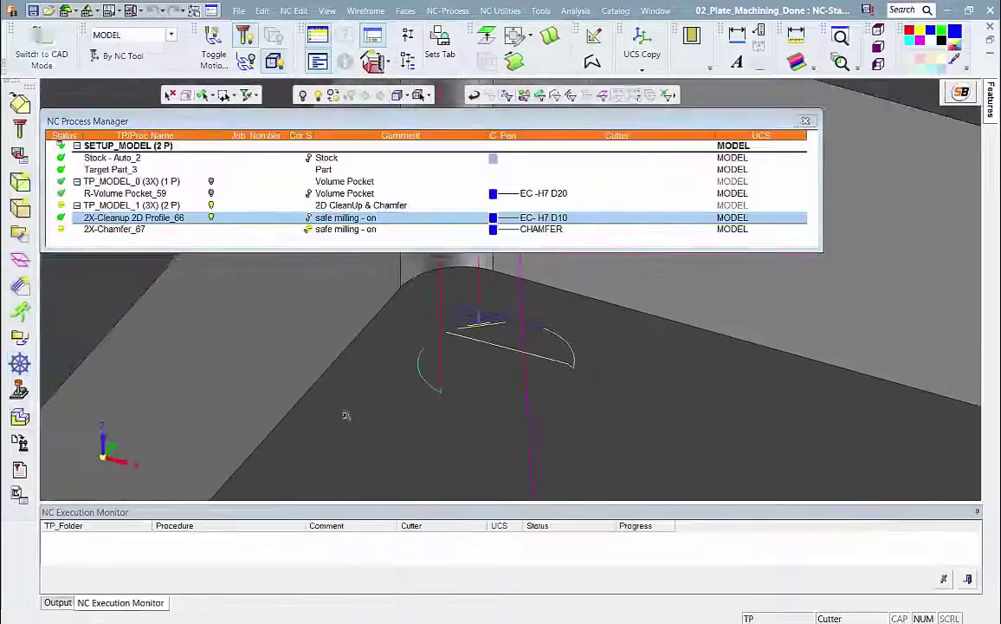
Edit the Chamfer procedure in TP_MODEL_1 and review its open contour along the plate's upper edges
{"action": "scroll", "coordinate": [489, 295], "scroll_direction": "down", "scroll_amount": 12}
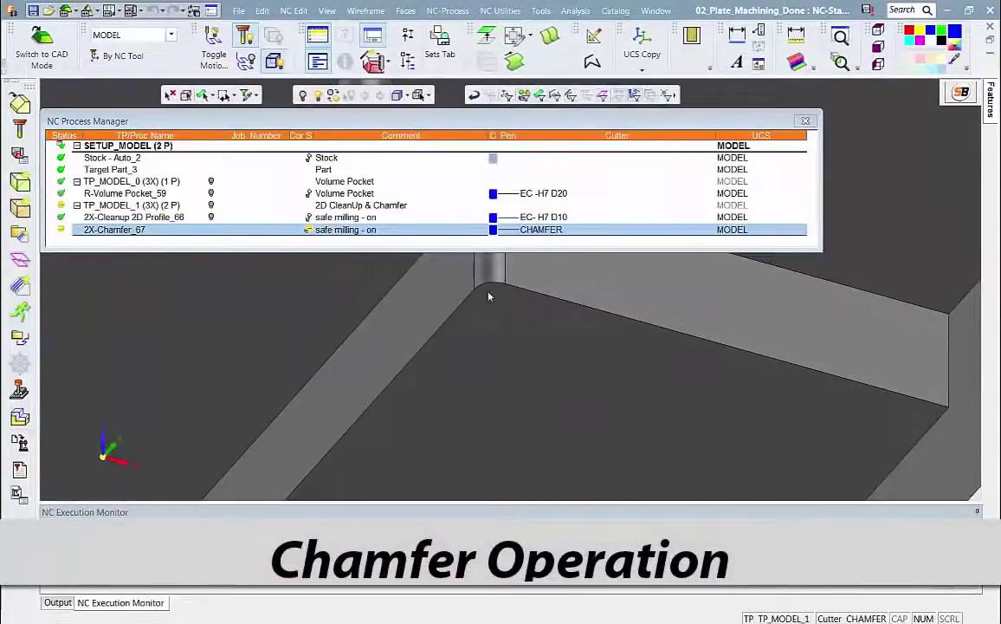
{"action": "middle_click_drag", "start_coordinate": [460, 361], "coordinate": [460, 430], "text": "ctrl"}
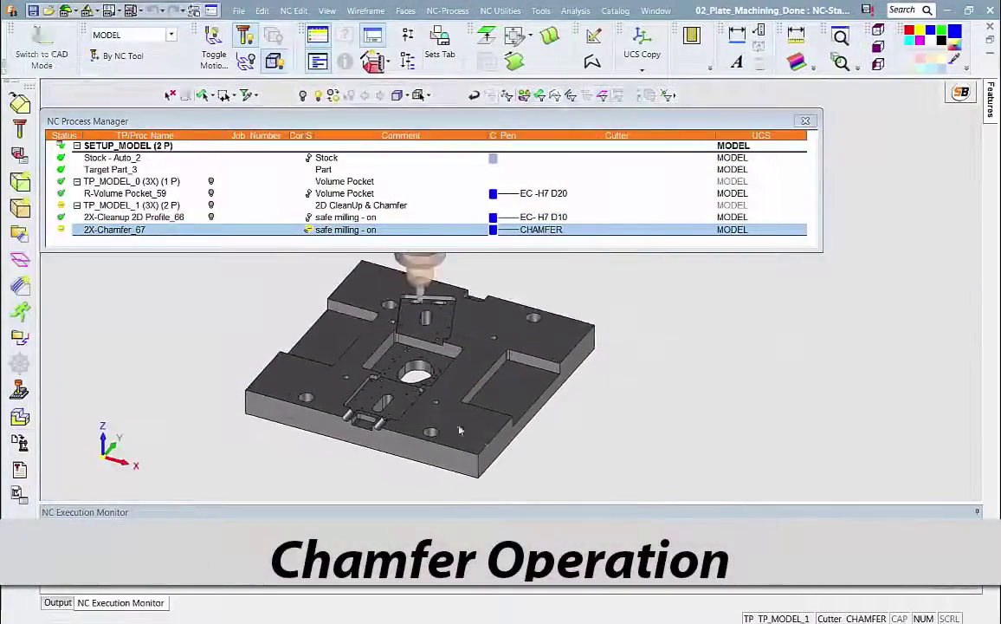
{"action": "double_click", "coordinate": [134, 228]}
{"action": "left_click", "coordinate": [285, 282]}
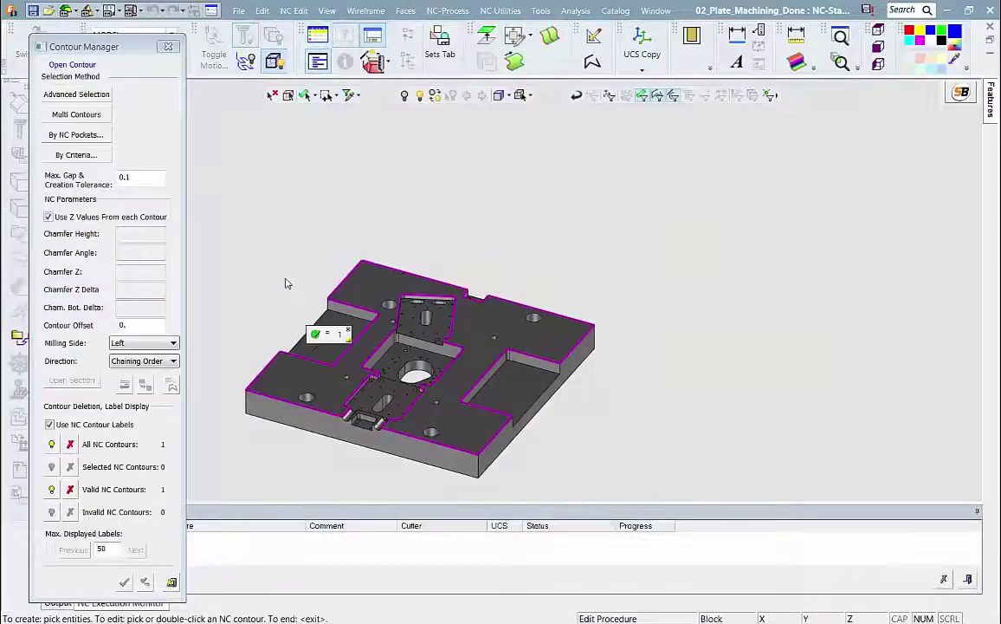
{"action": "middle_click", "coordinate": [571, 336]}
Set the Chamfer procedure's Chamfer Z Delta to 0.2 and Chamfer Bottom Delta to -0.2, then save and calculate it
{"action": "left_click", "coordinate": [97, 149]}
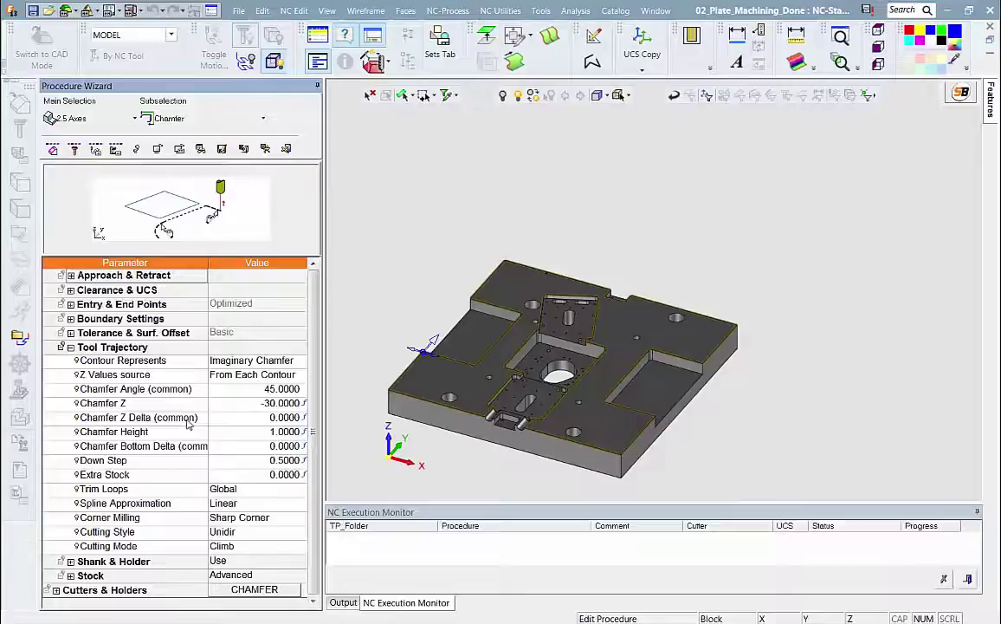
{"action": "left_click", "coordinate": [189, 420]}
{"action": "type", "text": "0.2"}
{"action": "key", "text": "Return"}
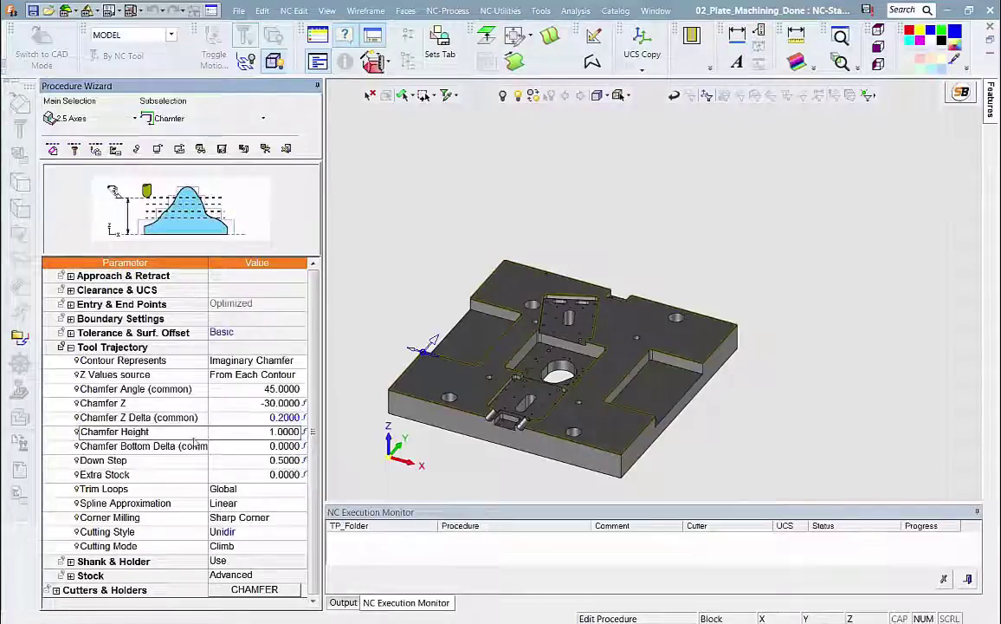
{"action": "left_click", "coordinate": [197, 447]}
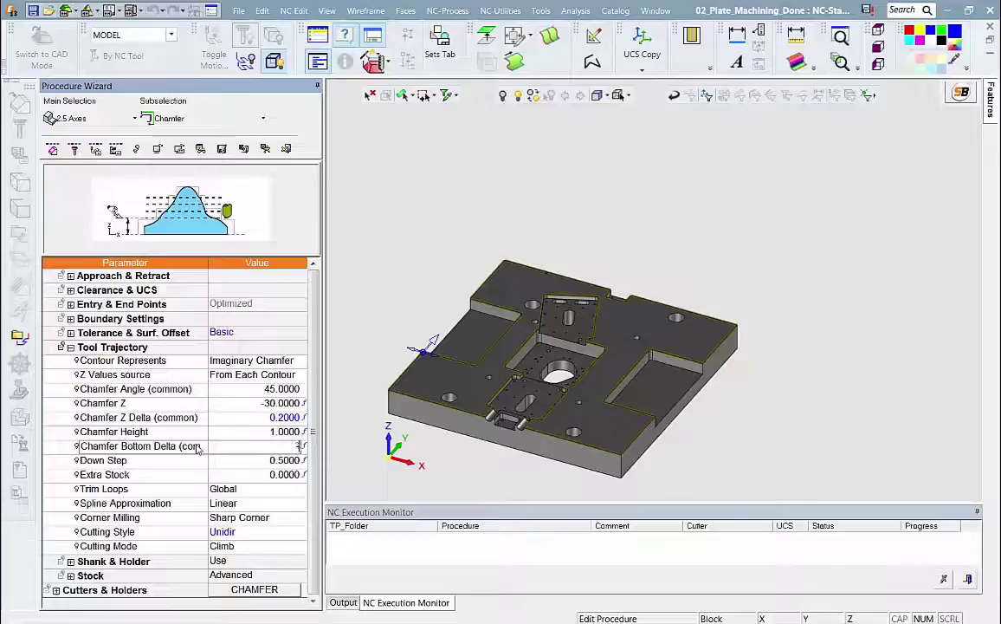
{"action": "key", "text": "Return"}
{"action": "right_click", "coordinate": [362, 239]}
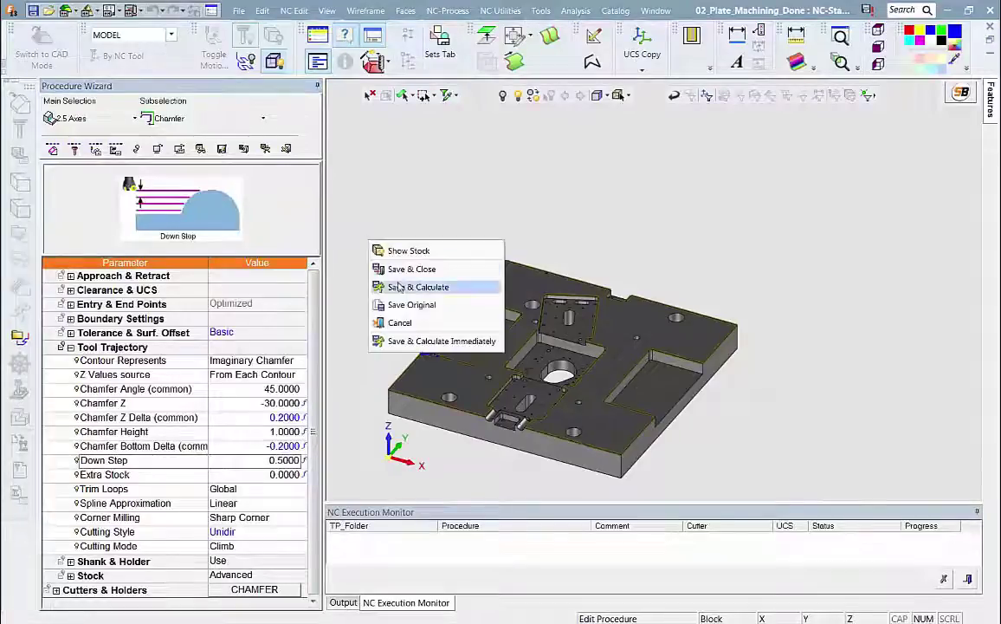
{"action": "left_click", "coordinate": [368, 267]}
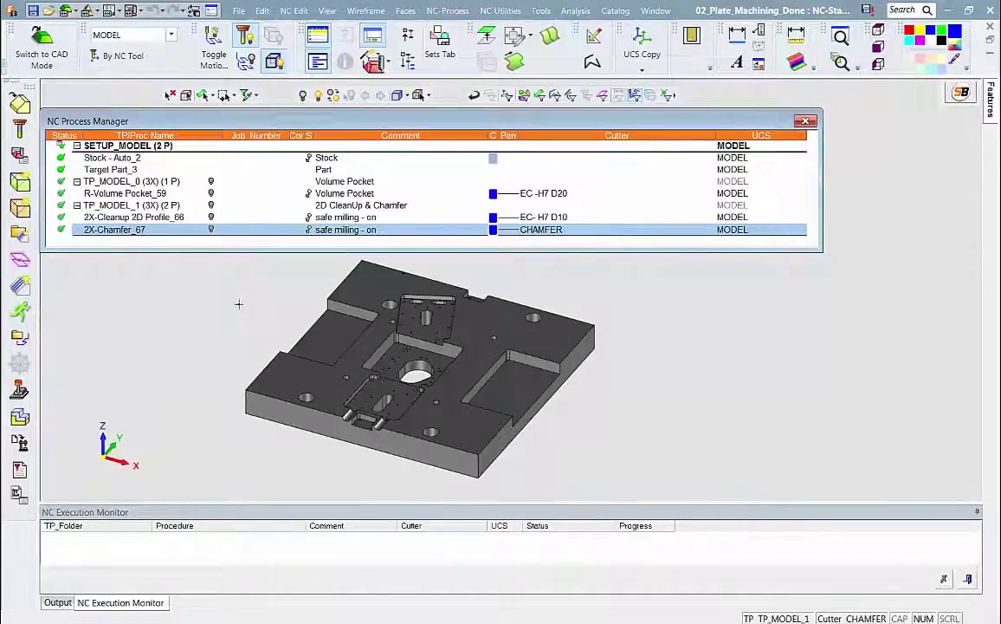
Display the Chamfer toolpath and examine its passes along the side pocket's upper edge
{"action": "left_click", "coordinate": [211, 229]}
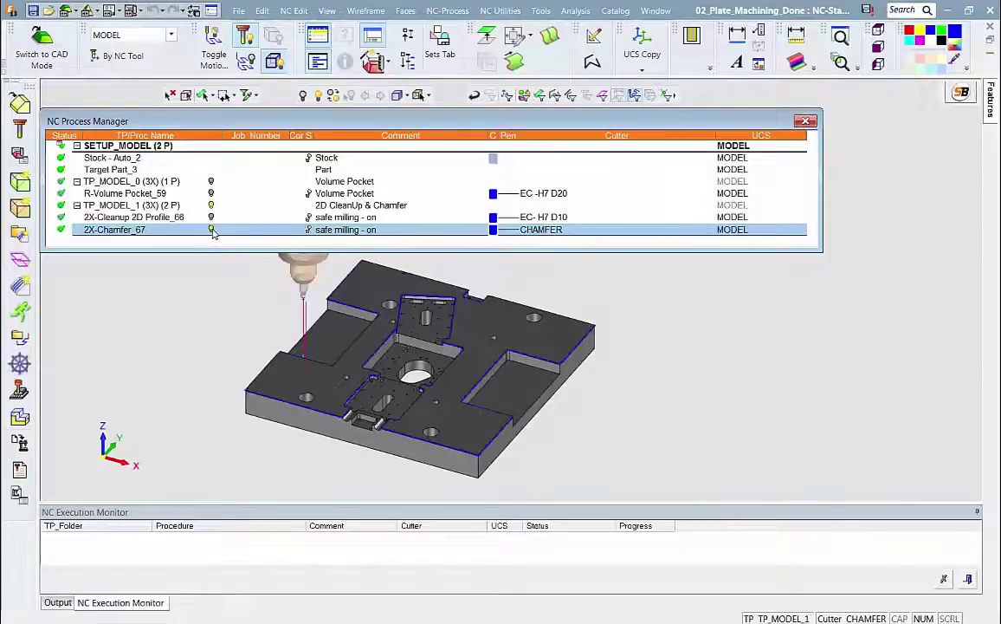
{"action": "right_click_drag", "start_coordinate": [431, 348], "coordinate": [431, 336], "text": "ctrl"}
{"action": "middle_click_drag", "start_coordinate": [431, 418], "coordinate": [368, 302], "text": "ctrl"}
{"action": "right_click_drag", "start_coordinate": [368, 302], "coordinate": [433, 161], "text": "ctrl"}
{"action": "middle_click_drag", "start_coordinate": [396, 323], "coordinate": [396, 397], "text": "ctrl"}
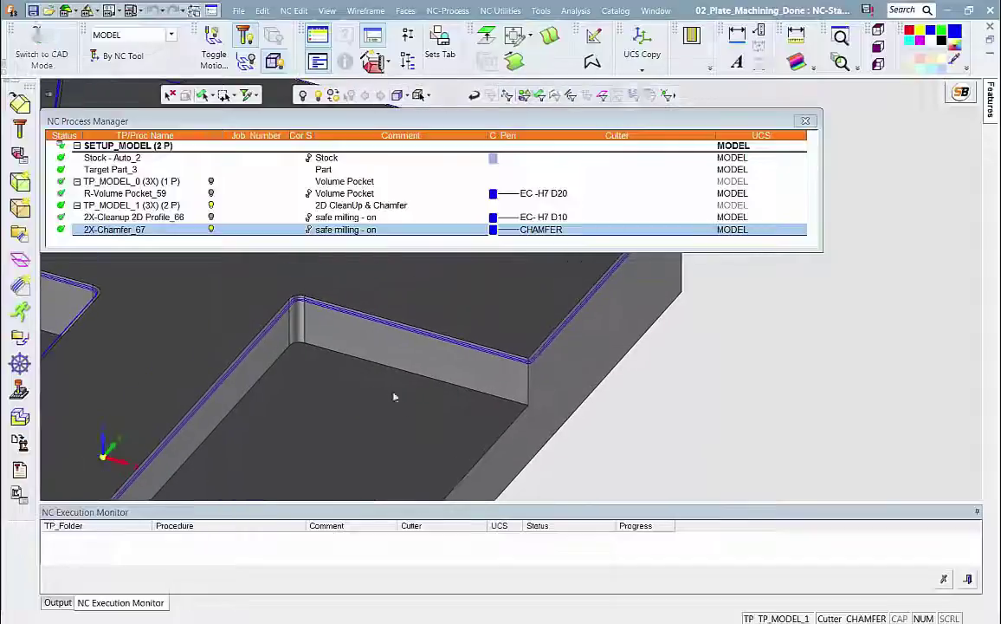
{"action": "right_click_drag", "start_coordinate": [396, 398], "coordinate": [411, 116], "text": "ctrl"}
{"action": "middle_click_drag", "start_coordinate": [358, 324], "coordinate": [431, 199], "text": "ctrl"}
Open the Navigator for the Chamfer toolpath and position the tool on the uppermost pass to inspect the cutter closely
{"action": "left_click", "coordinate": [23, 364]}
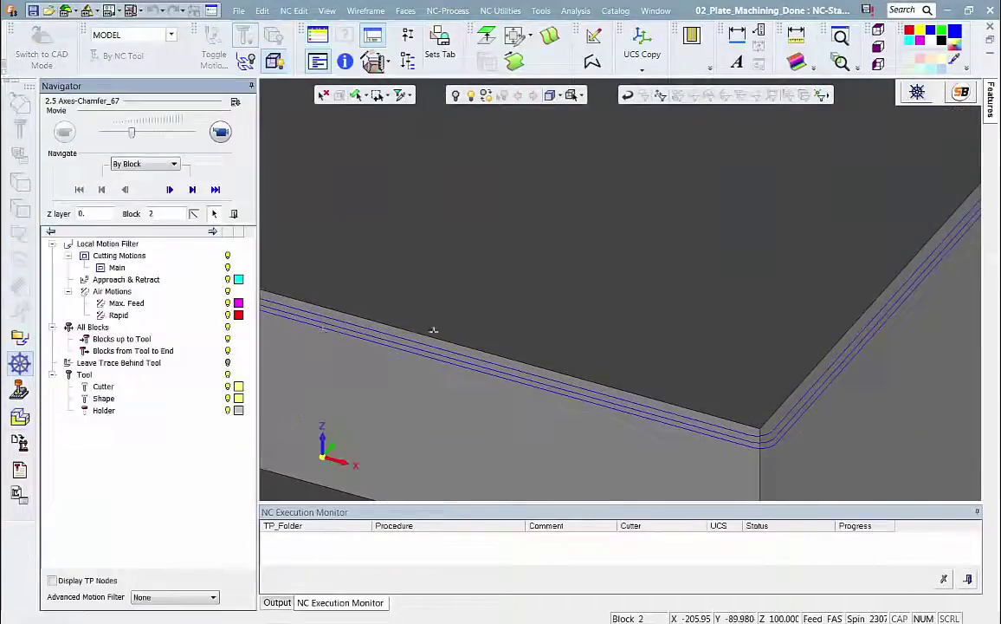
{"action": "left_click", "coordinate": [448, 353]}
{"action": "mouse_move", "coordinate": [432, 384]}
{"action": "left_mouse_down", "text": "ctrl"}
{"action": "mouse_move", "coordinate": [391, 375]}
{"action": "mouse_move", "coordinate": [371, 396]}
{"action": "mouse_move", "coordinate": [384, 391]}
{"action": "left_mouse_up", "text": "ctrl"}
{"action": "left_click", "coordinate": [166, 401]}
{"action": "right_click_drag", "start_coordinate": [384, 391], "coordinate": [382, 331], "text": "ctrl"}
{"action": "middle_click_drag", "start_coordinate": [337, 386], "coordinate": [573, 334], "text": "ctrl"}
{"action": "right_click_drag", "start_coordinate": [572, 334], "coordinate": [575, 321], "text": "ctrl"}
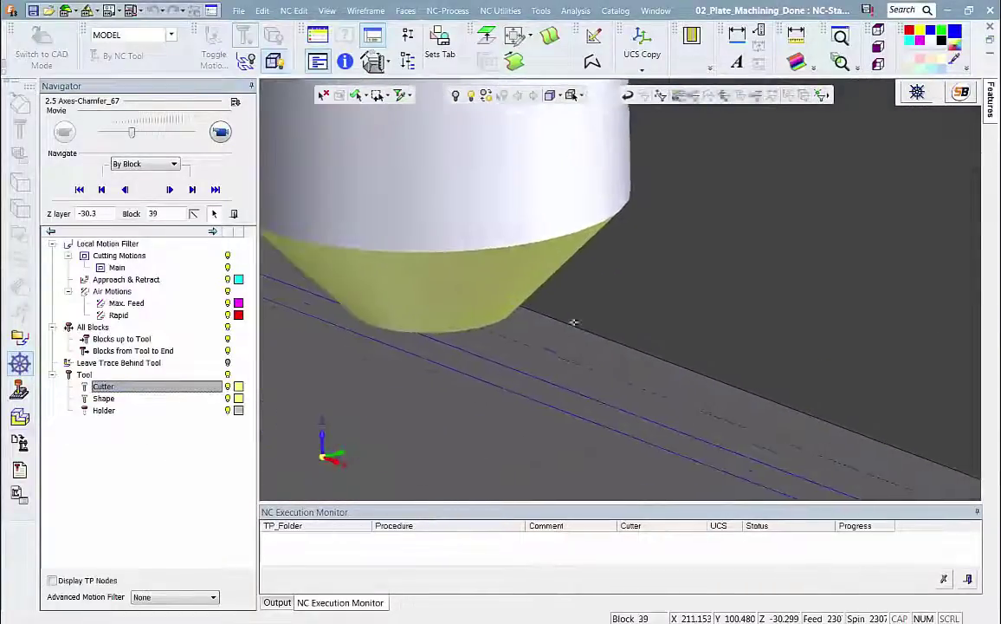
Position the tool on the middle and lowest chamfer passes and inspect the cutter against the pocket edge
{"action": "left_click_drag", "start_coordinate": [574, 322], "coordinate": [454, 337], "text": "ctrl"}
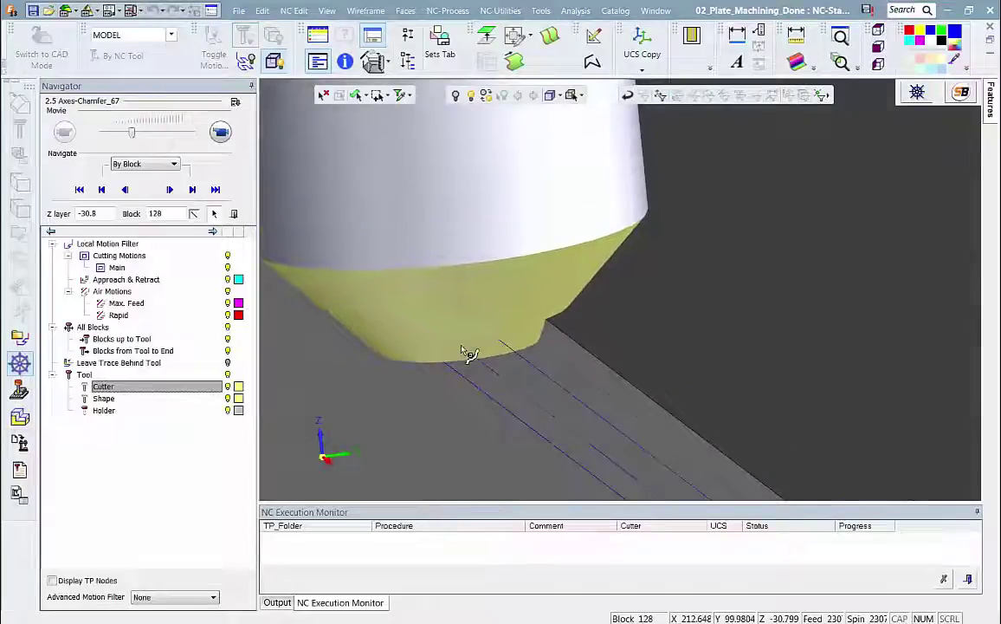
{"action": "left_click", "coordinate": [450, 365]}
{"action": "left_click_drag", "start_coordinate": [496, 401], "coordinate": [515, 405], "text": "ctrl"}
{"action": "right_click_drag", "start_coordinate": [515, 404], "coordinate": [539, 433], "text": "ctrl"}
{"action": "left_click_drag", "start_coordinate": [540, 433], "coordinate": [463, 379], "text": "ctrl"}
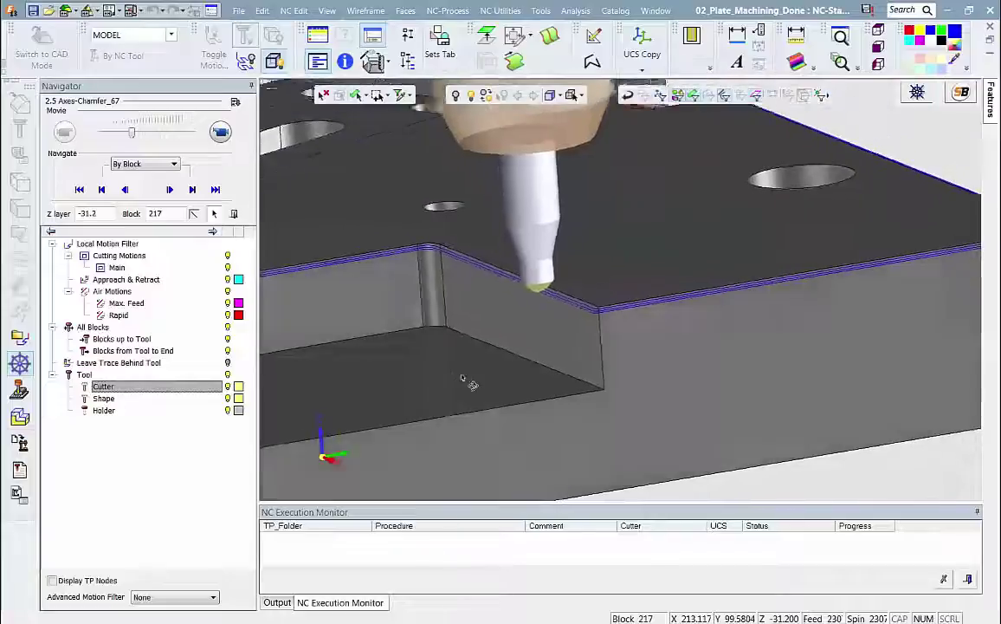
{"action": "left_click_drag", "start_coordinate": [463, 378], "coordinate": [452, 382], "text": "ctrl"}
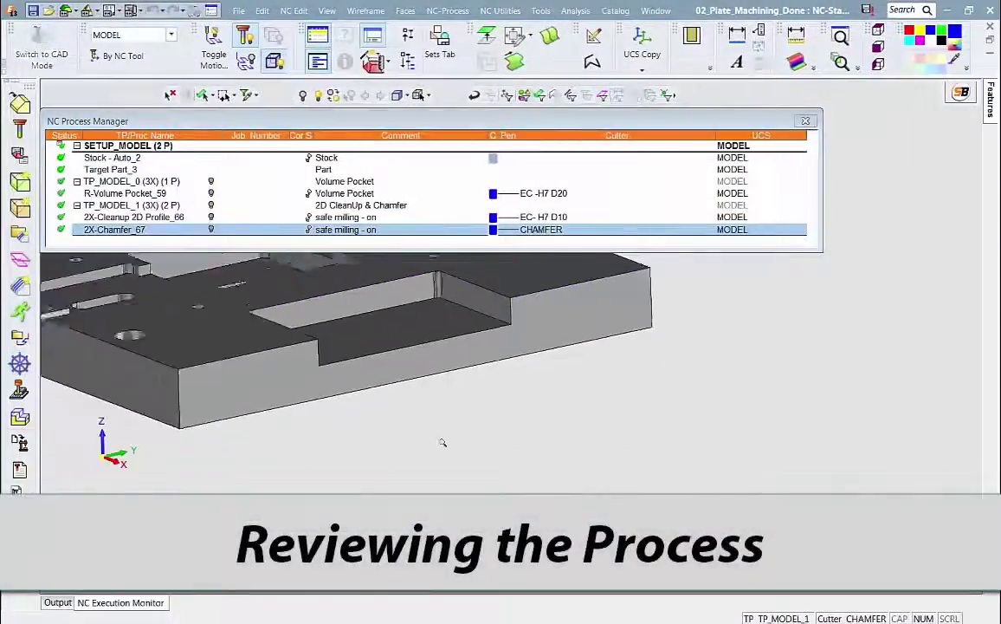
Show the whole plate and display the initial stock, then the remaining stock of the Volume Pocket procedure
{"action": "right_click_drag", "start_coordinate": [442, 442], "coordinate": [460, 433], "text": "ctrl"}
{"action": "left_click_drag", "start_coordinate": [460, 434], "coordinate": [482, 389], "text": "ctrl"}
{"action": "right_click_drag", "start_coordinate": [482, 390], "coordinate": [494, 330], "text": "ctrl"}
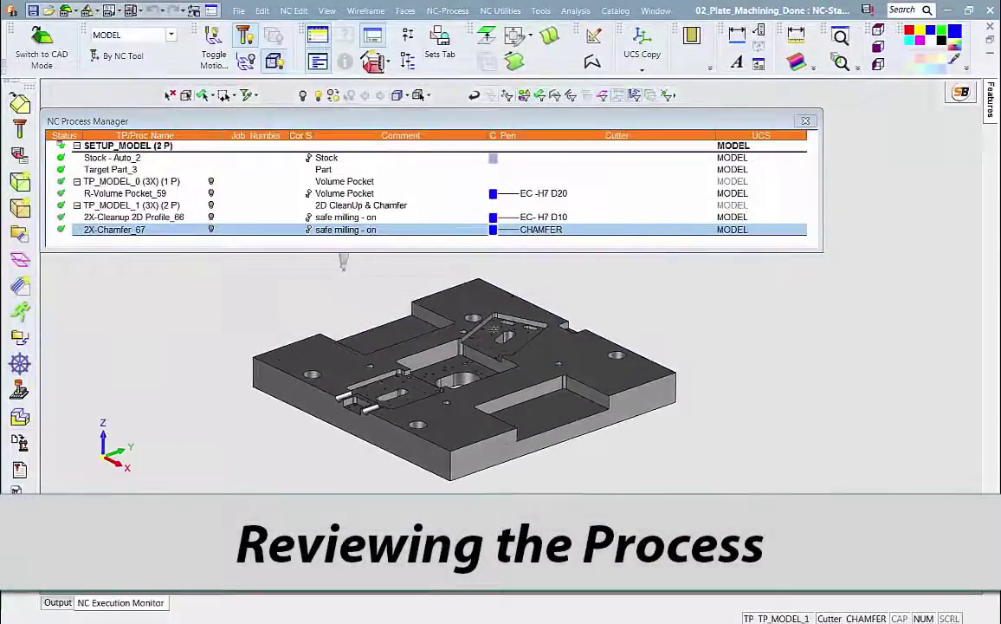
{"action": "left_click", "coordinate": [310, 159]}
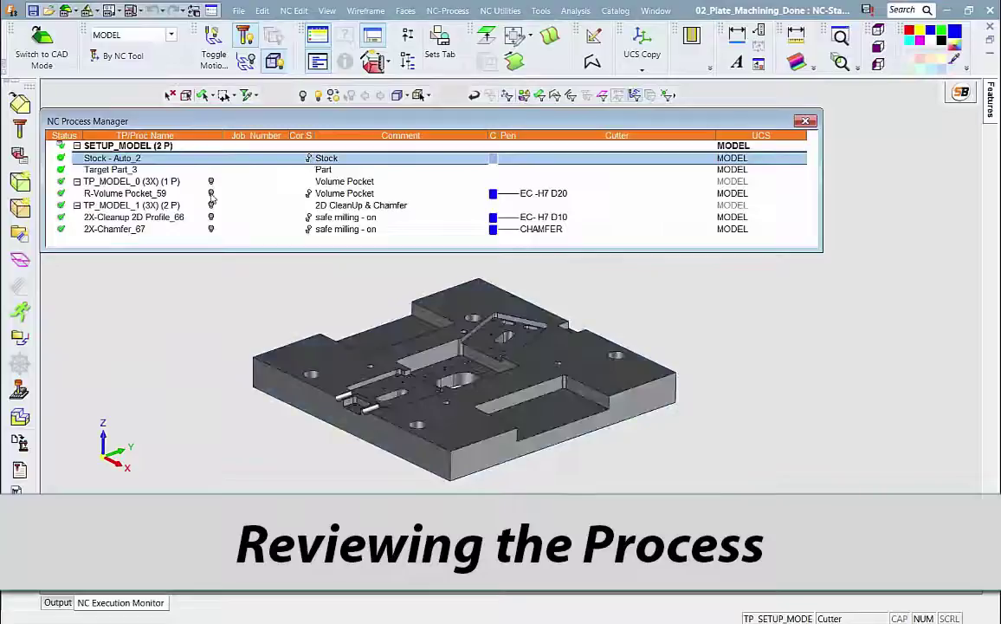
{"action": "left_click", "coordinate": [293, 194]}
{"action": "left_click", "coordinate": [309, 195]}
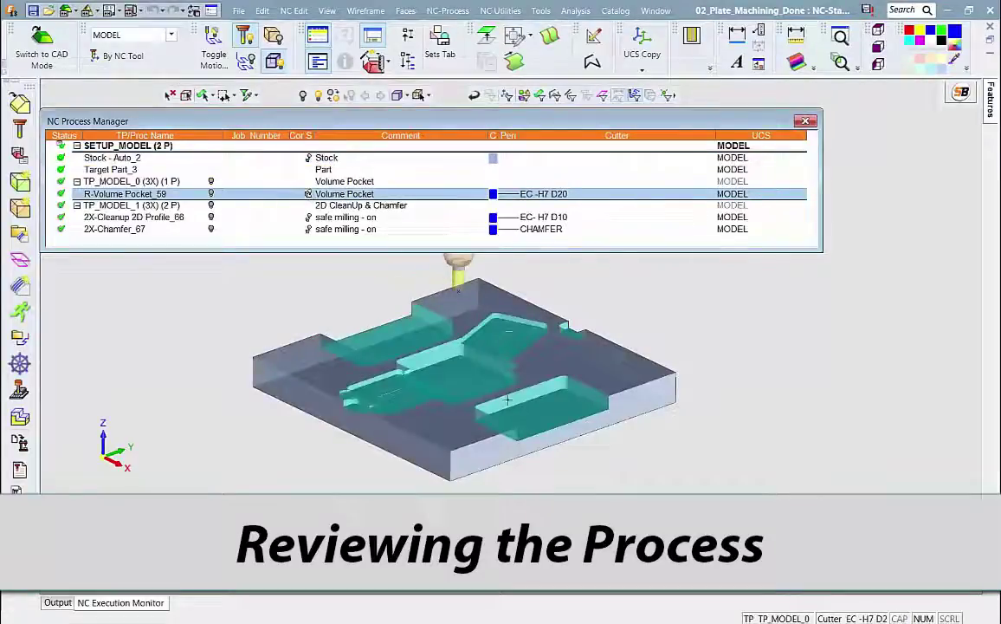
Inspect the Volume Pocket's remaining stock in the side pocket's rounded corner, then hide the stock display
{"action": "middle_click_drag", "start_coordinate": [508, 398], "coordinate": [410, 324], "text": "ctrl"}
{"action": "right_click_drag", "start_coordinate": [410, 324], "coordinate": [328, 327], "text": "ctrl"}
{"action": "middle_click_drag", "start_coordinate": [331, 351], "coordinate": [520, 401], "text": "ctrl"}
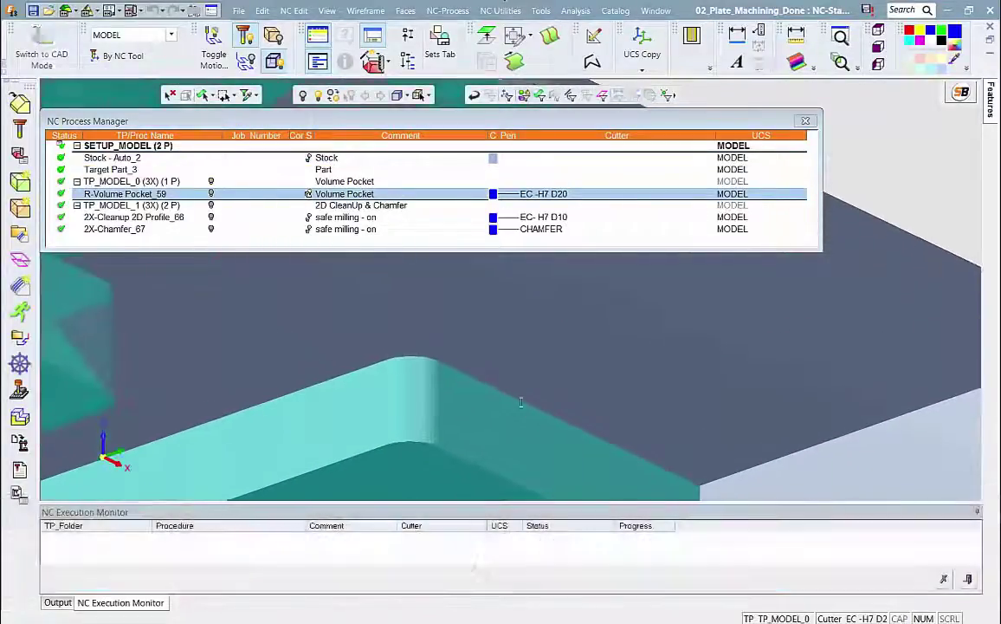
{"action": "right_click_drag", "start_coordinate": [521, 401], "coordinate": [418, 358], "text": "ctrl"}
{"action": "middle_click_drag", "start_coordinate": [418, 358], "coordinate": [466, 275], "text": "ctrl"}
{"action": "left_click", "coordinate": [309, 195]}
Review the toolpath and remaining stock of the Cleanup 2D Profile and Chamfer procedures at the pocket corner
{"action": "left_click", "coordinate": [212, 217]}
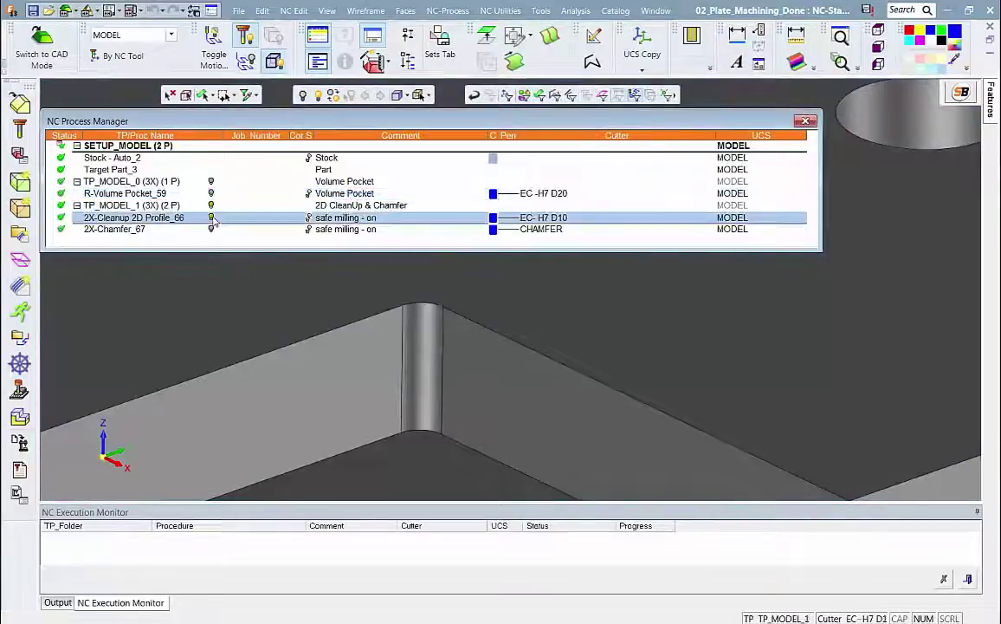
{"action": "left_click", "coordinate": [309, 218]}
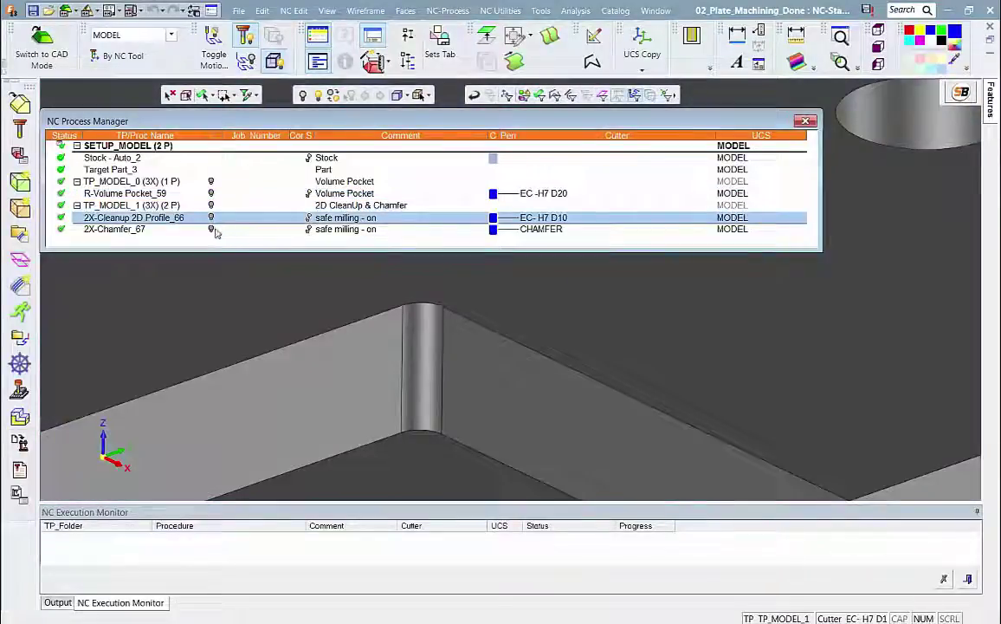
{"action": "left_click", "coordinate": [211, 230]}
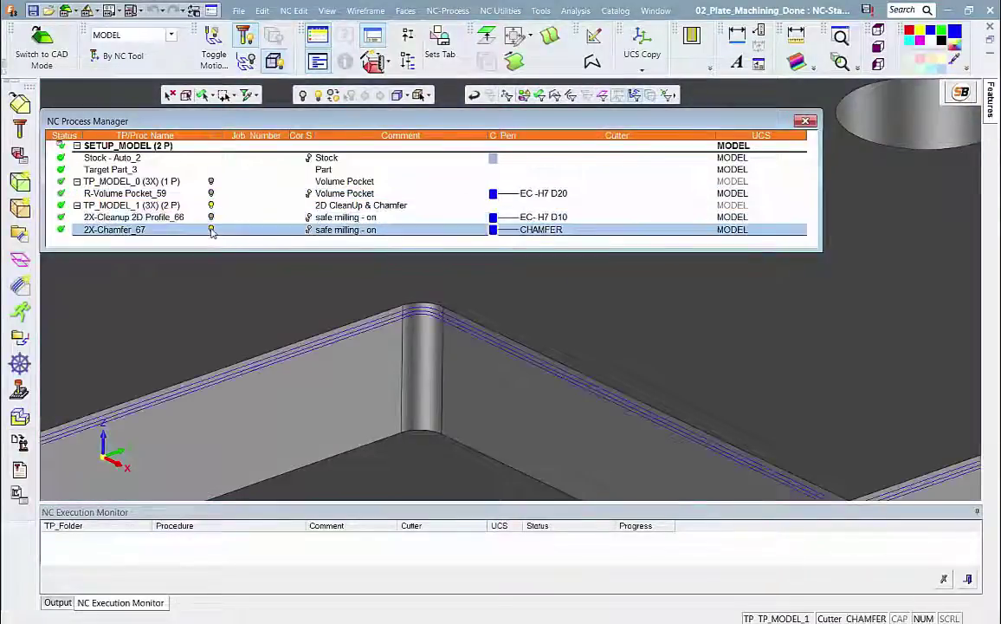
{"action": "left_click", "coordinate": [308, 229]}
Compare the stock at the pocket corner from the initial stock through Volume Pocket, Cleanup 2D Profile and Chamfer
{"action": "left_click", "coordinate": [308, 157]}
{"action": "left_click", "coordinate": [309, 194]}
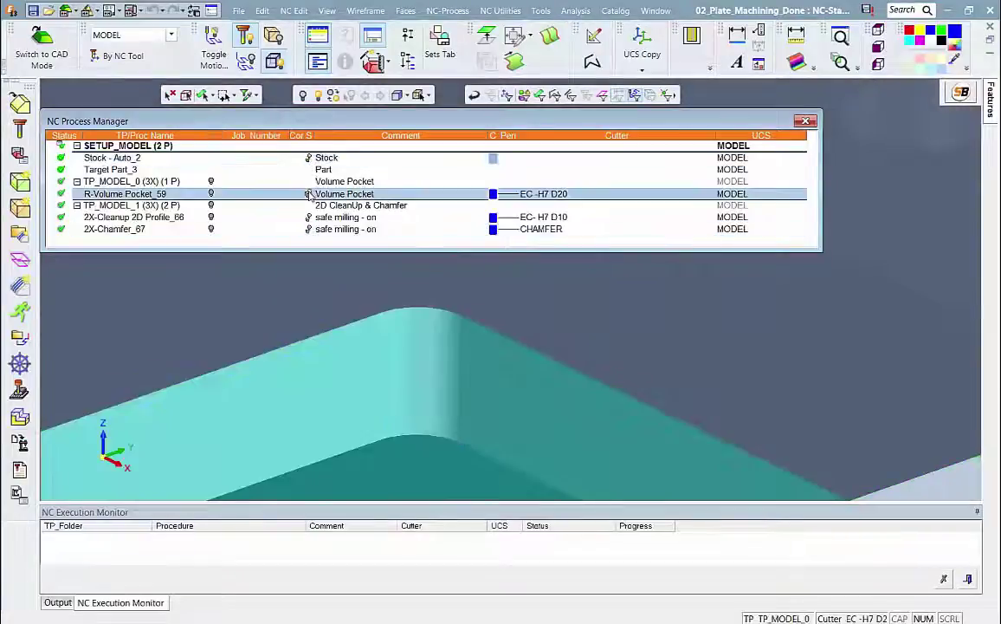
{"action": "left_click", "coordinate": [308, 218]}
{"action": "left_click", "coordinate": [308, 229]}
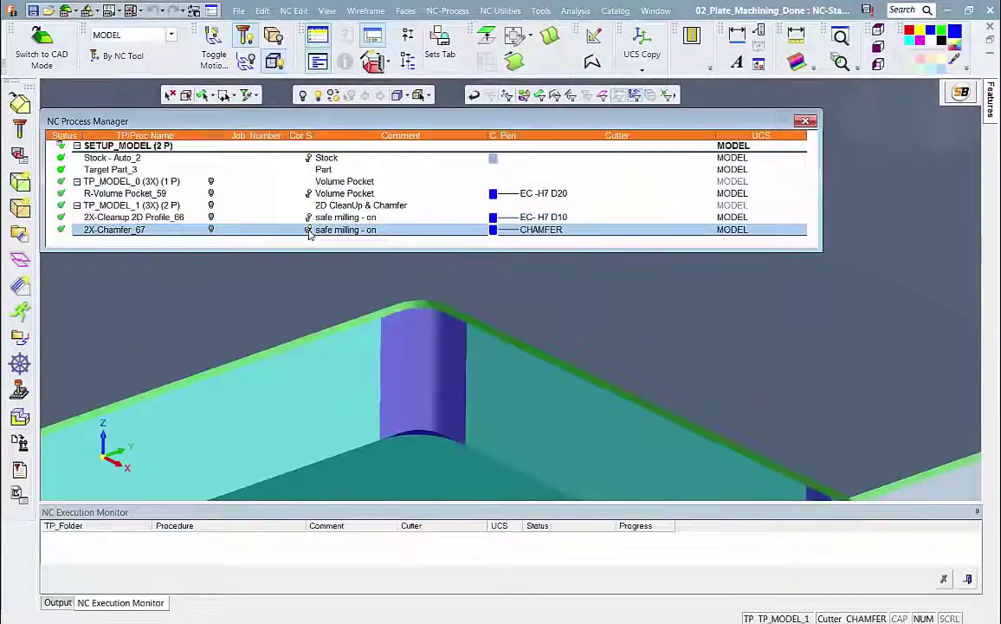